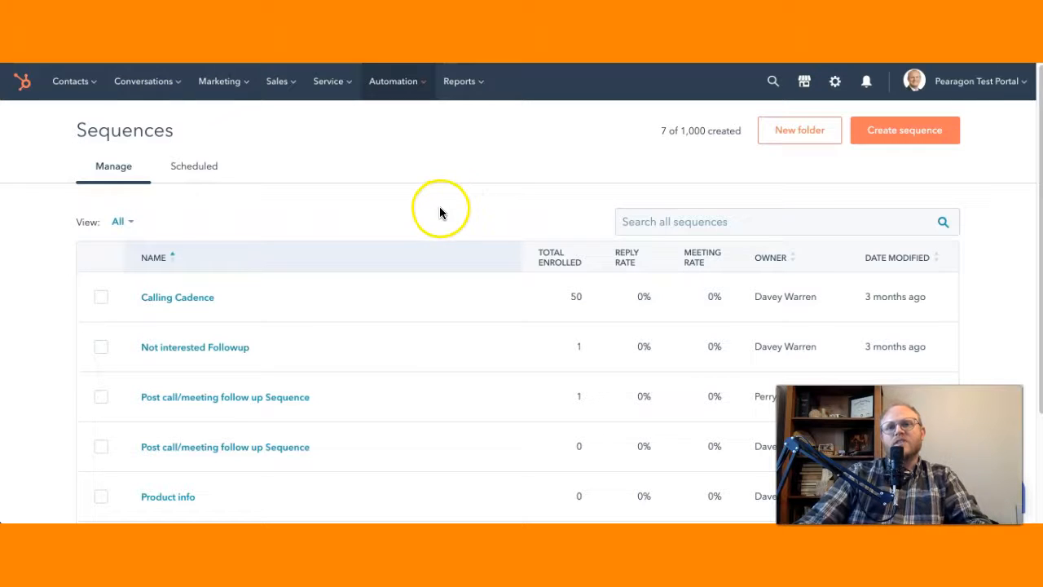
left_click(904, 134)
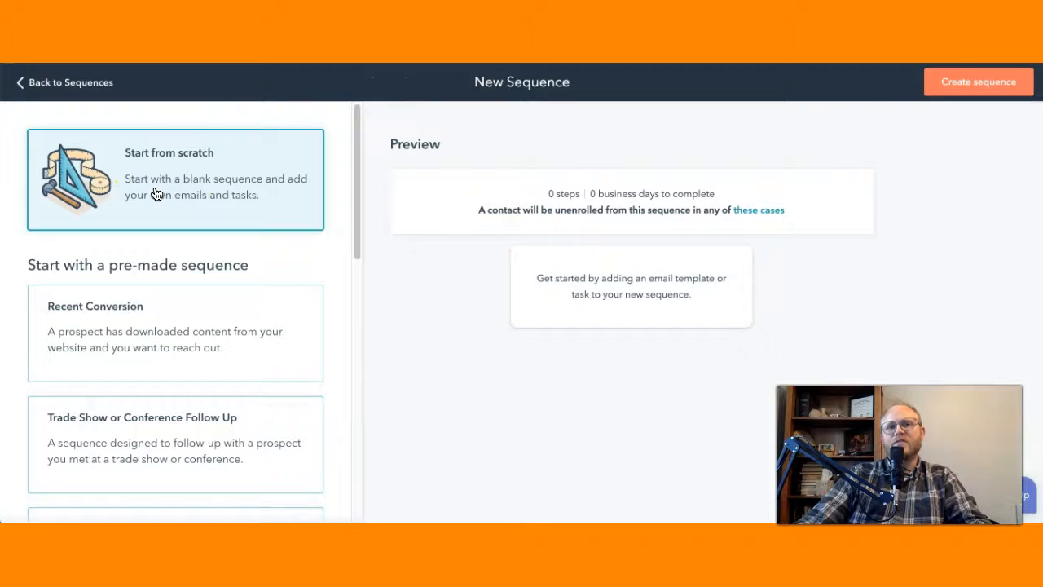
left_click(929, 82)
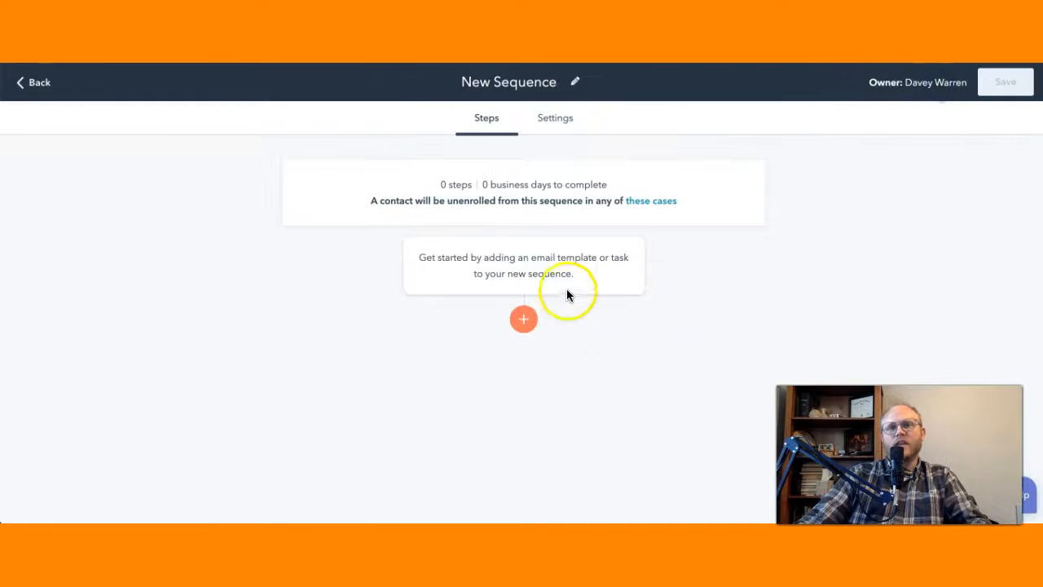
left_click(524, 320)
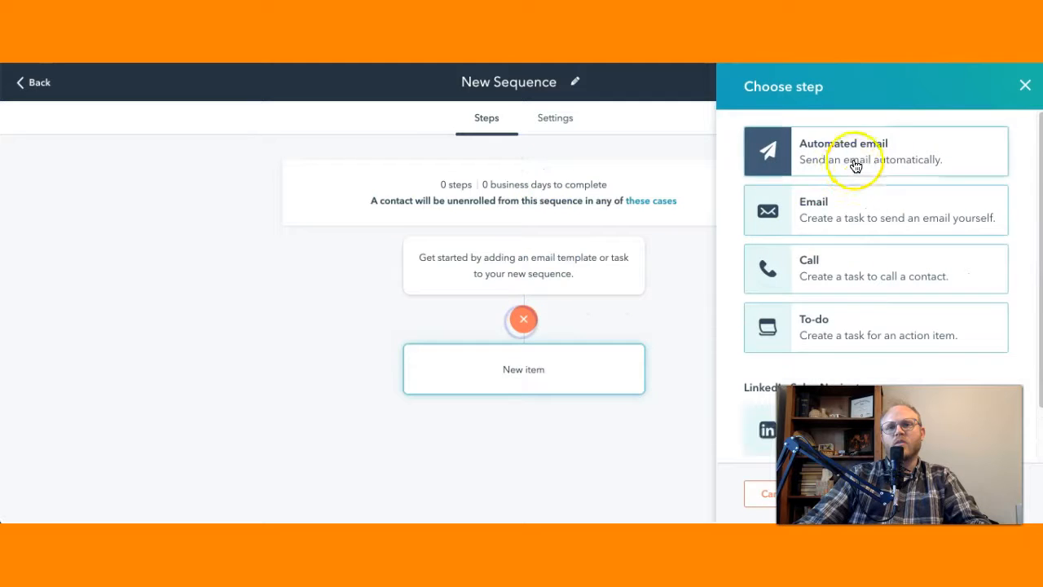
left_click(878, 149)
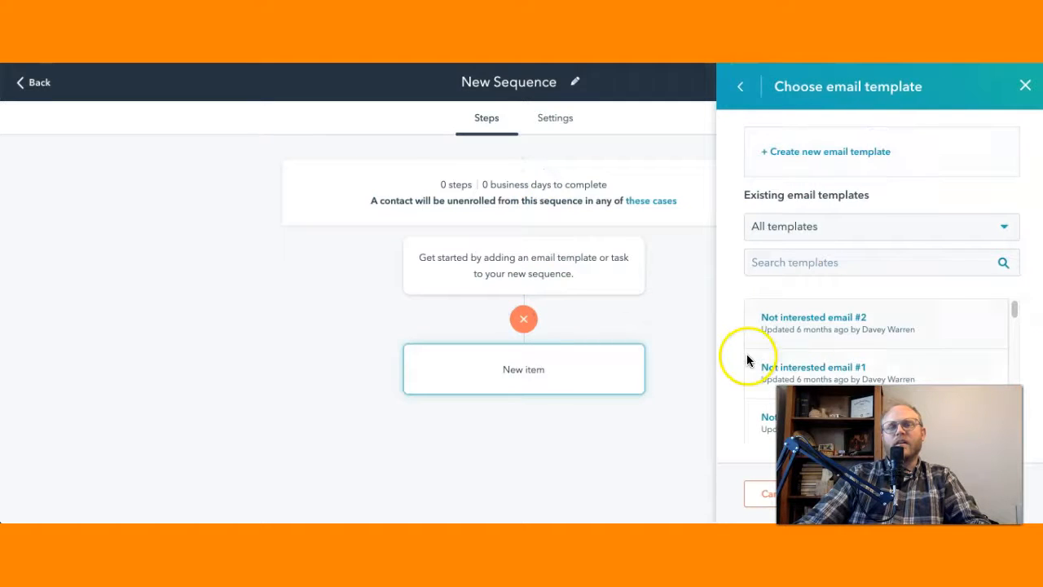
scroll(757, 352, "down", 5)
scroll(766, 352, "up", 5)
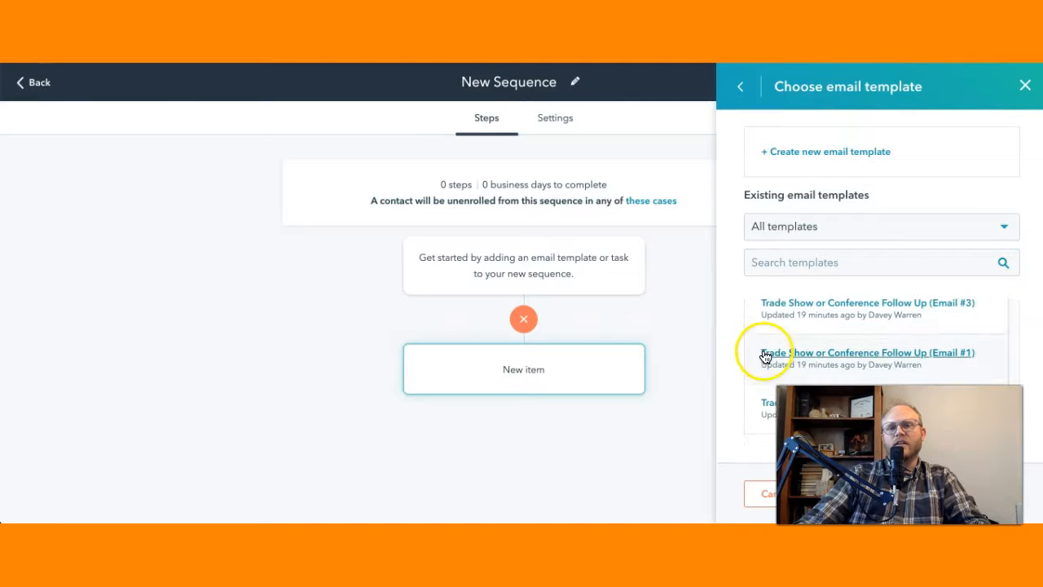
left_click(806, 153)
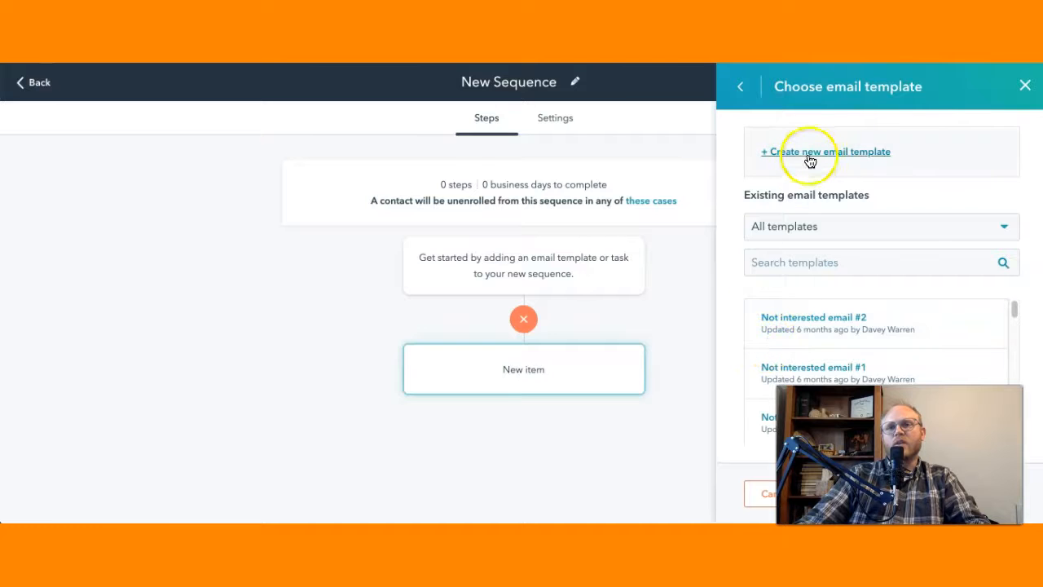
scroll(477, 257, "down", 2)
scroll(475, 282, "up", 2)
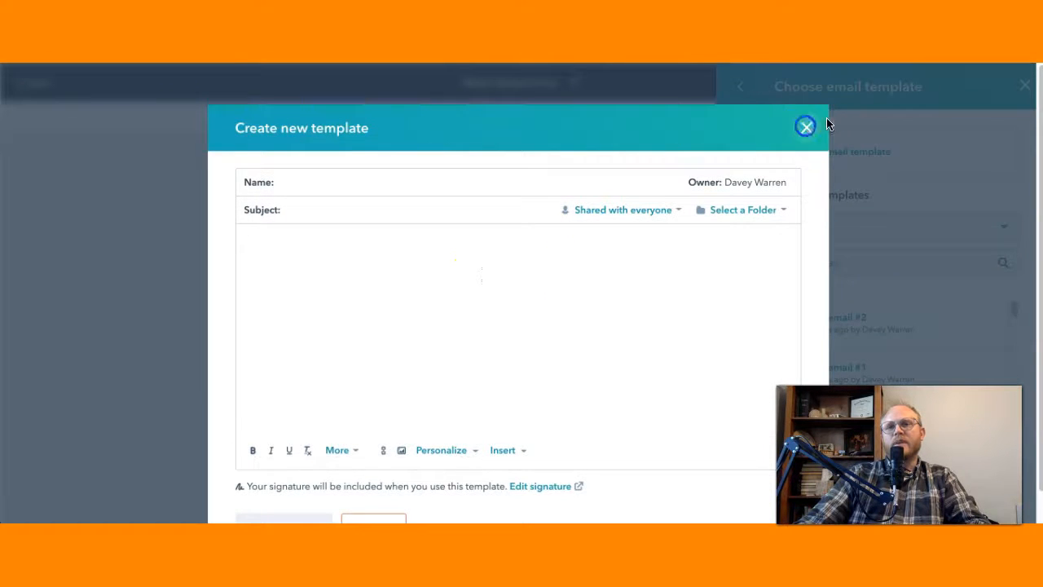
left_click(807, 129)
left_click(1023, 85)
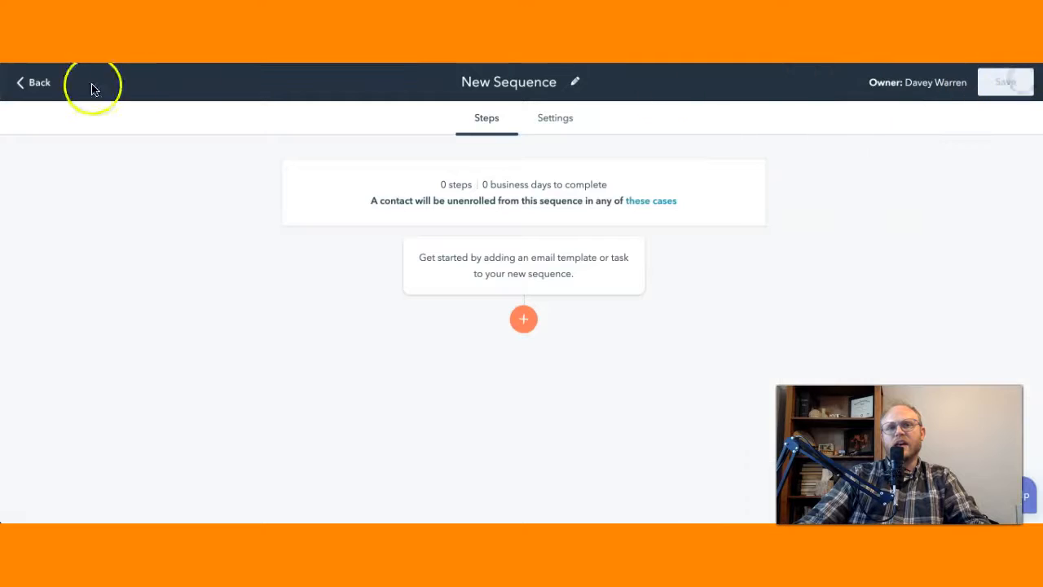
left_click(39, 84)
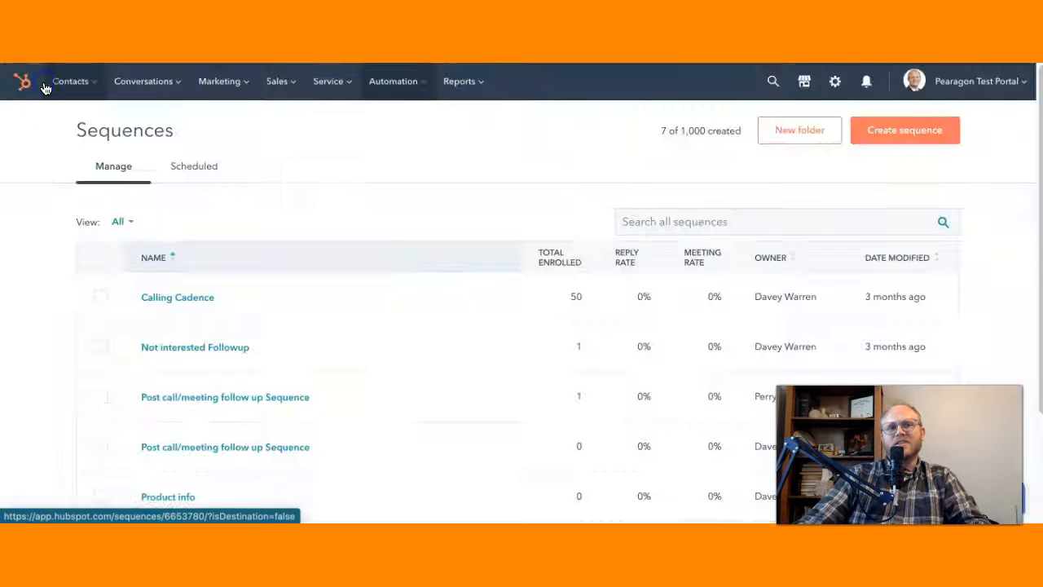
Step: Create a folder named "New Sequence 2020 for Trade Show" in the email templates area
left_click(179, 85)
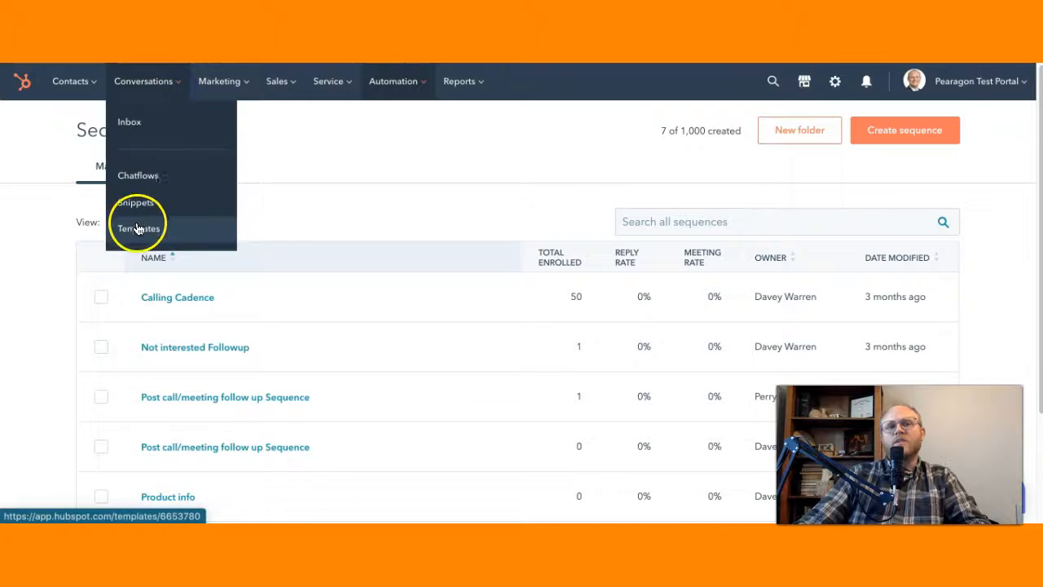
left_click(139, 228)
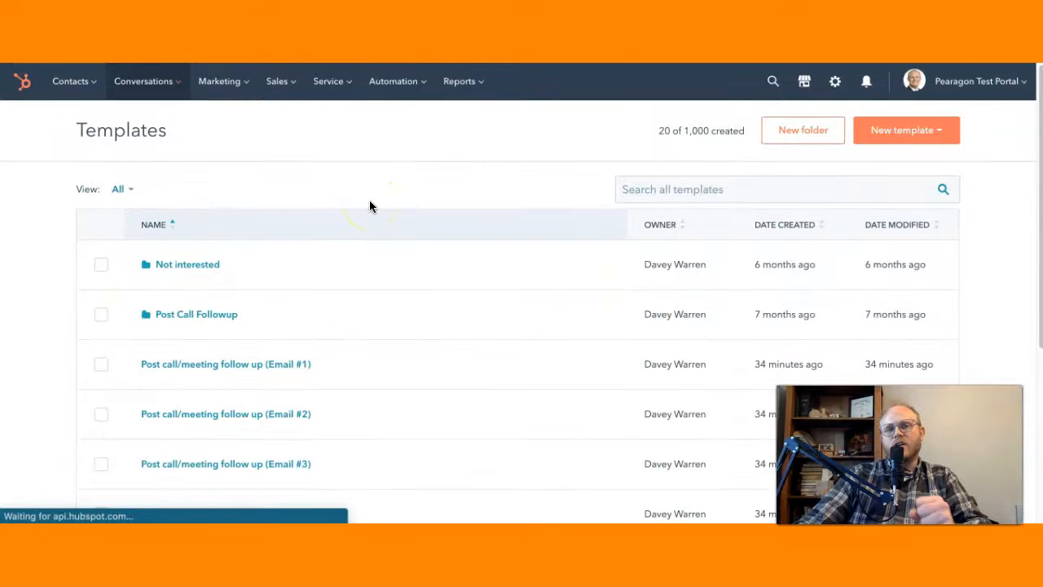
left_click(804, 132)
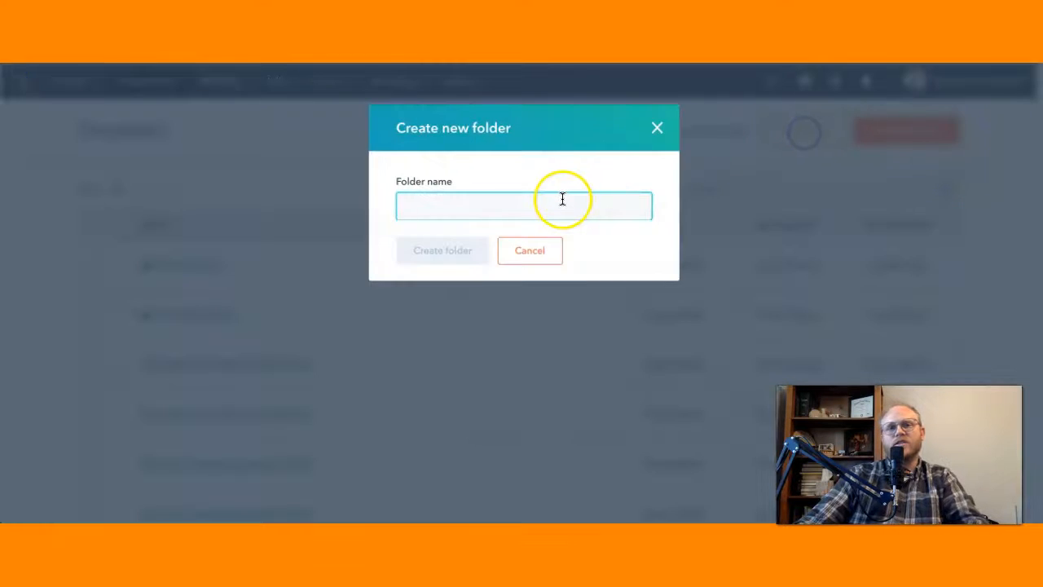
type("New Sequence 2020 for Trade")
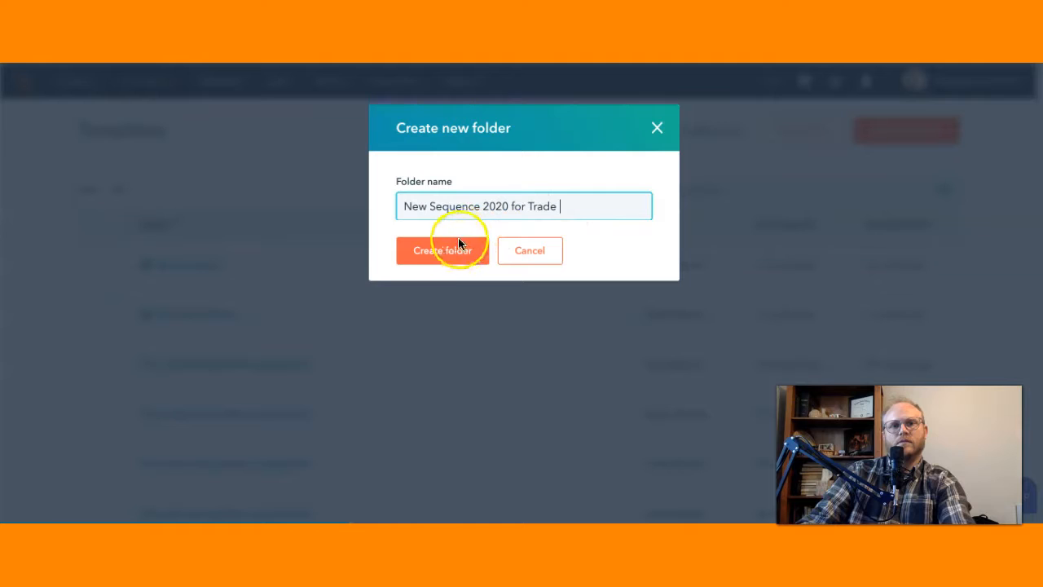
left_click(449, 251)
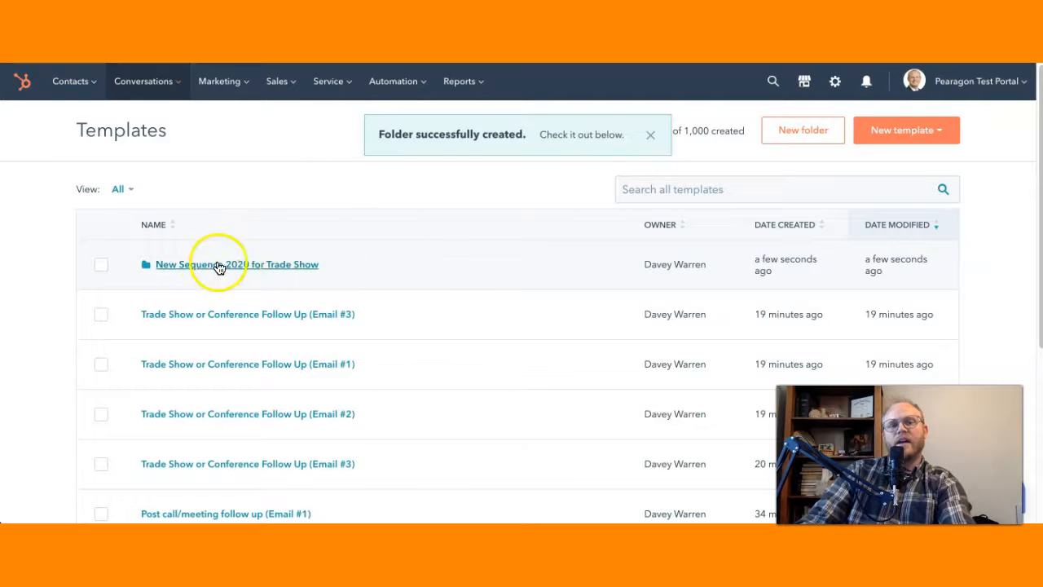
Step: In the new folder, add the library templates The "Follow-Up Set Up" Email, The "Next Step" Email and An Email Template That Converts
left_click(274, 267)
left_click(909, 136)
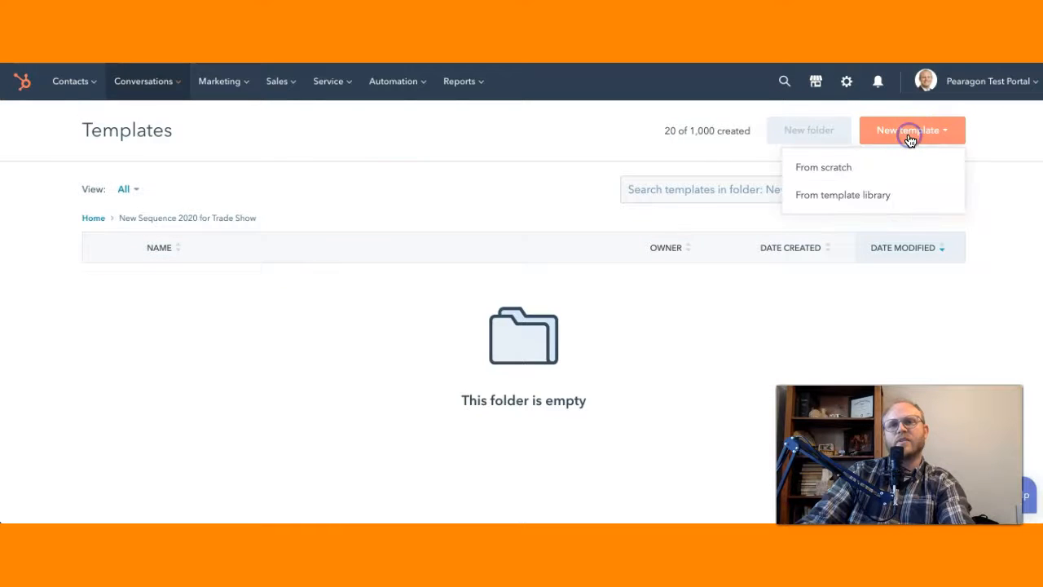
left_click(834, 194)
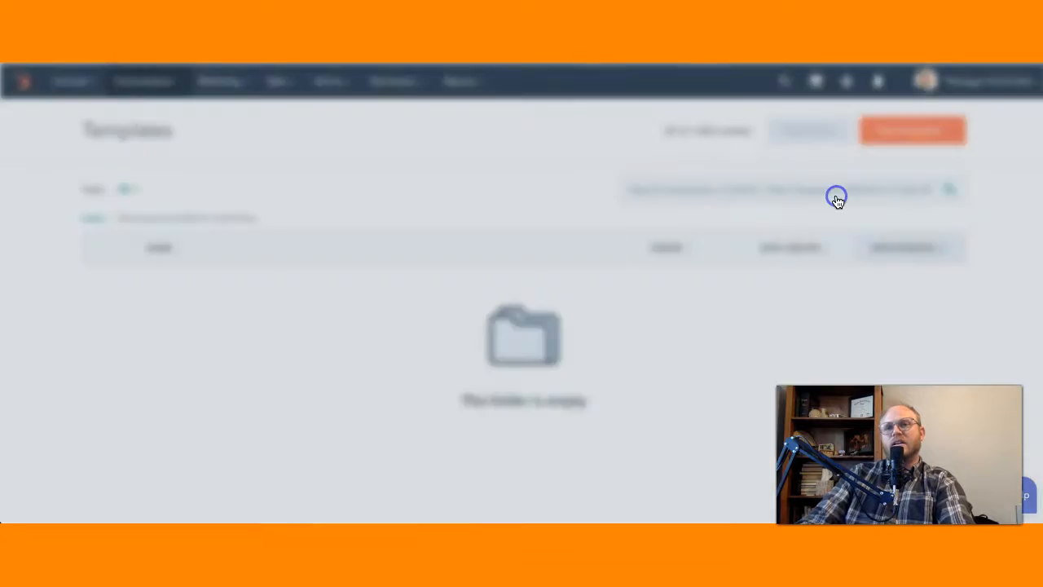
scroll(424, 314, "down", 6)
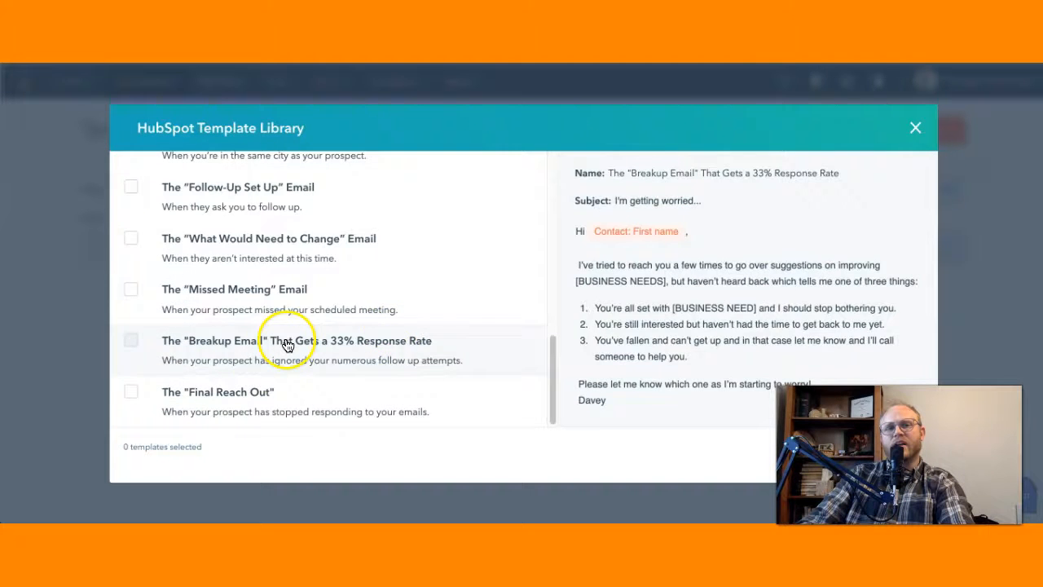
scroll(310, 309, "up", 4)
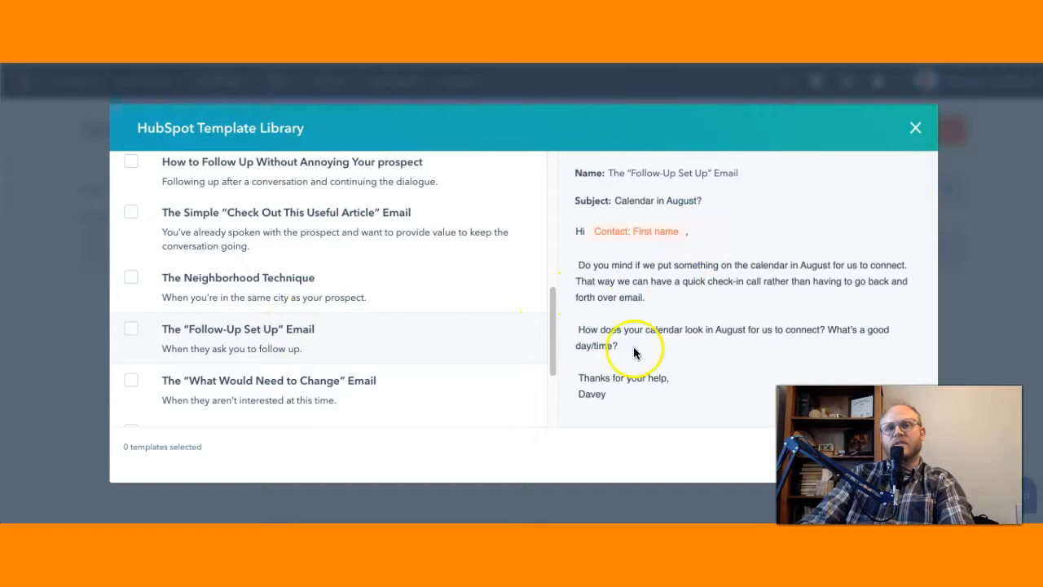
left_click(131, 329)
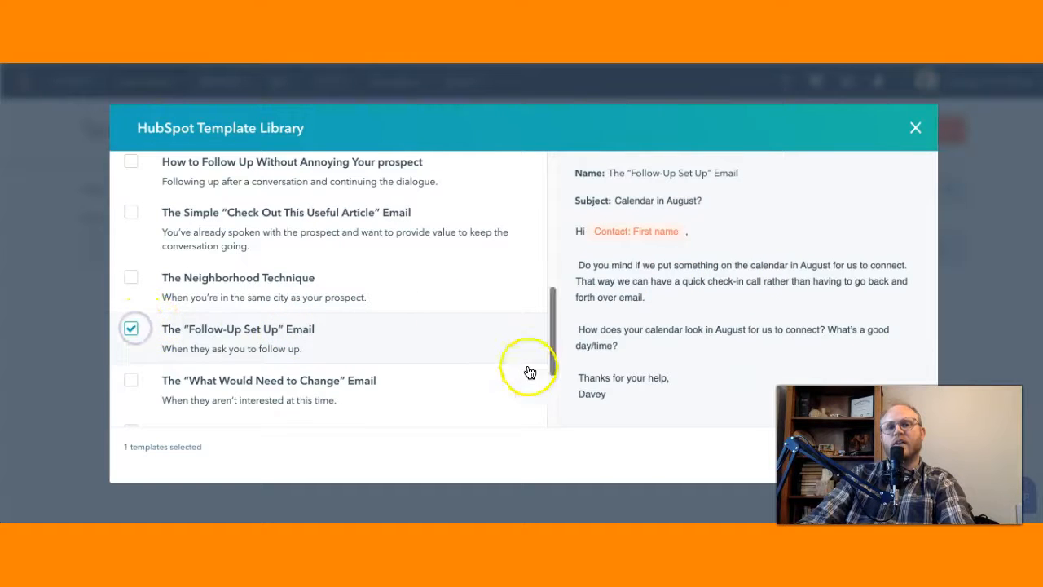
scroll(184, 273, "up", 2)
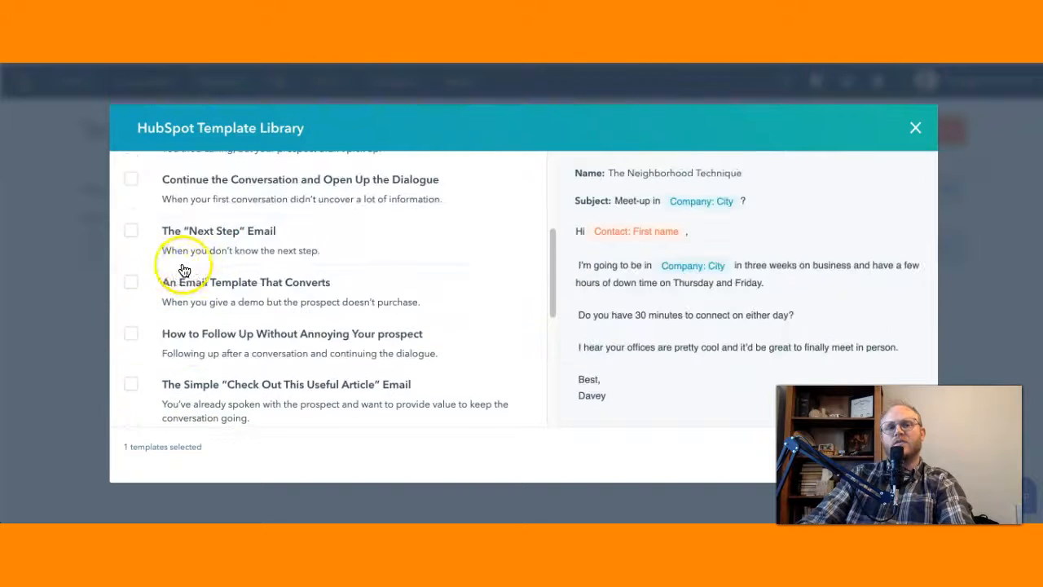
left_click(129, 232)
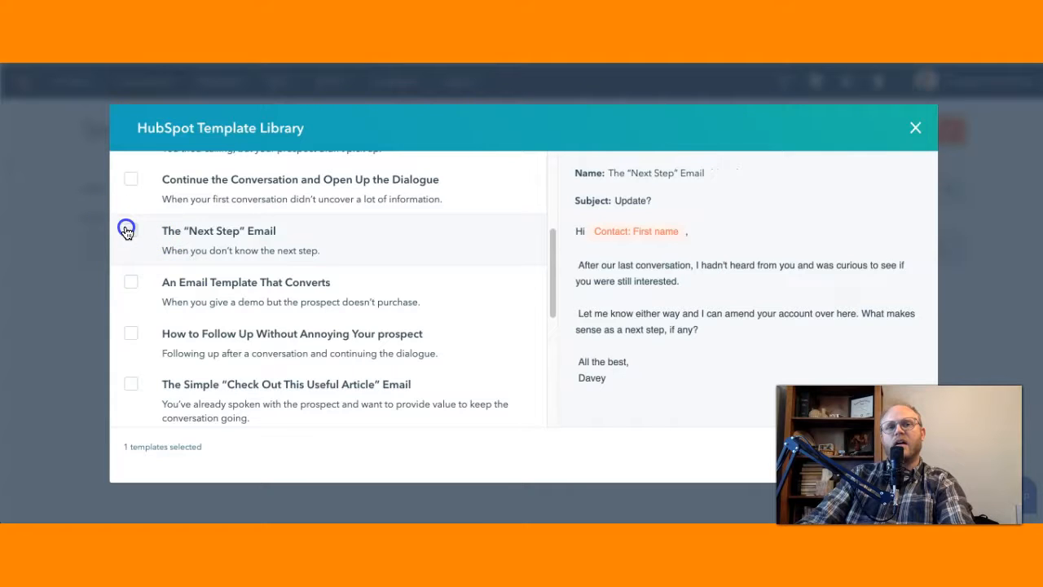
left_click(131, 282)
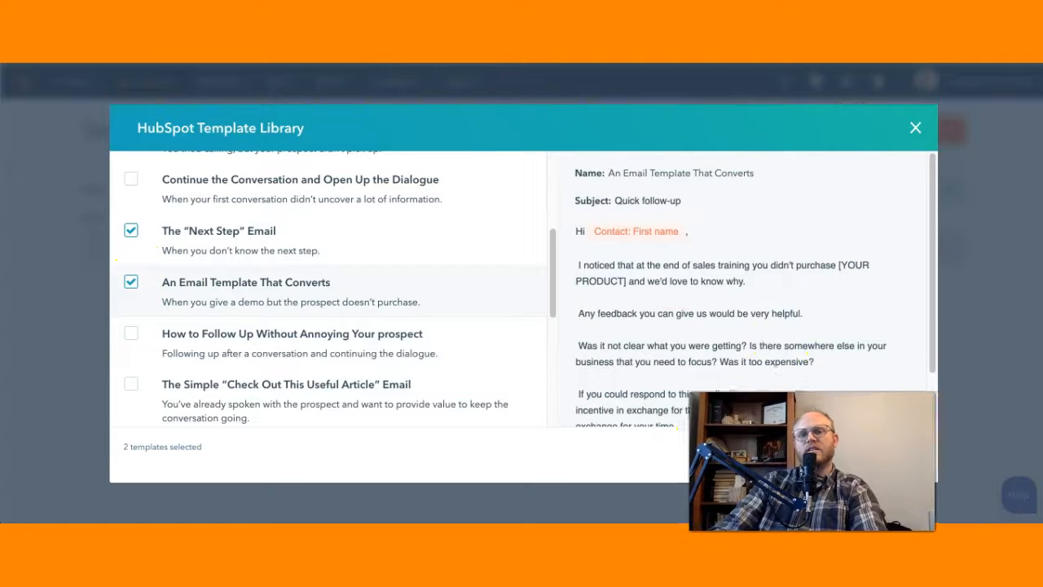
left_click(856, 456)
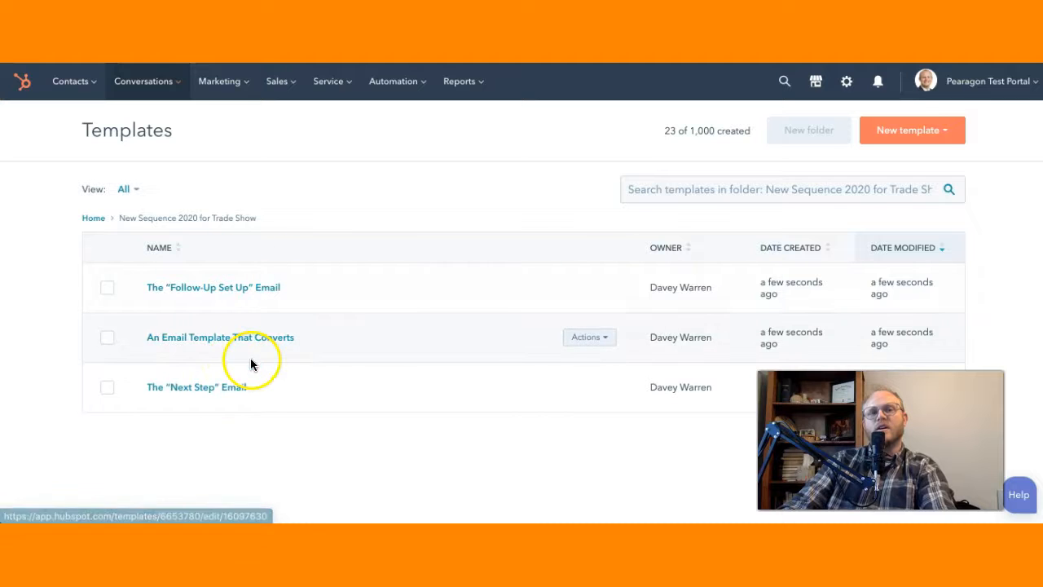
Step: Review the contents of The "Follow-Up Set Up" Email template and leave the editor without saving
left_click(238, 289)
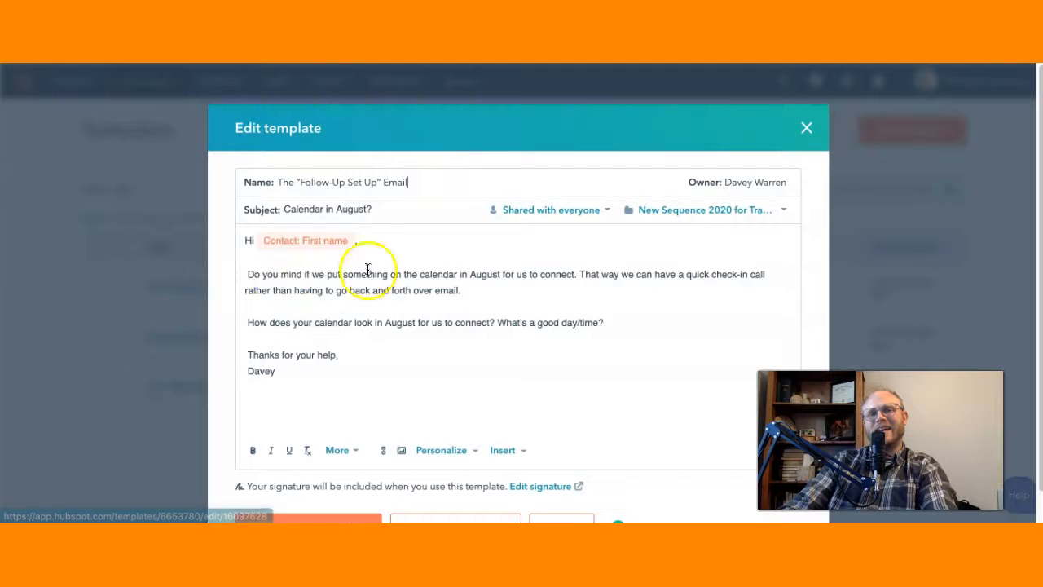
left_click(463, 275)
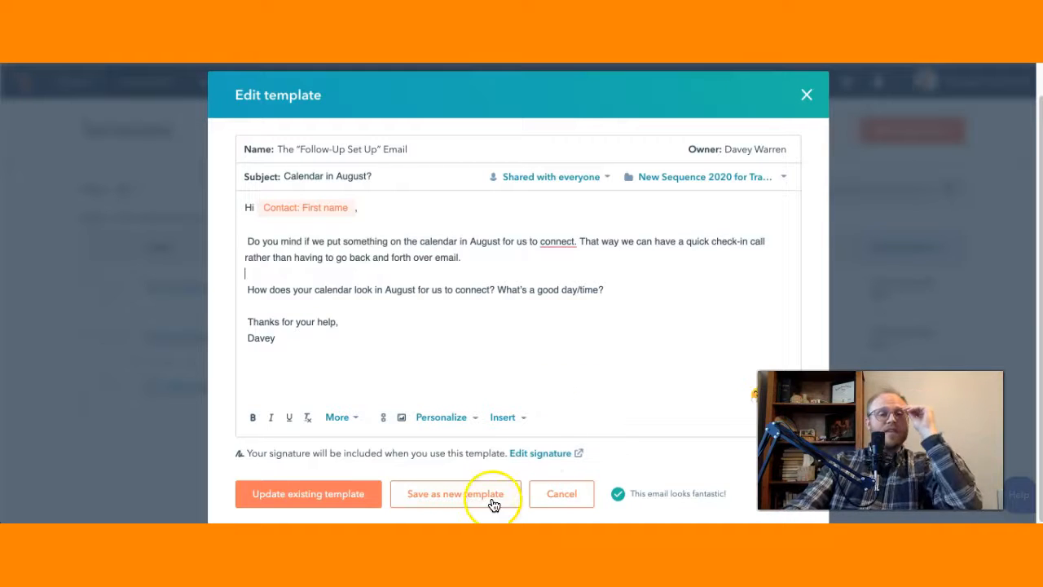
left_click(574, 504)
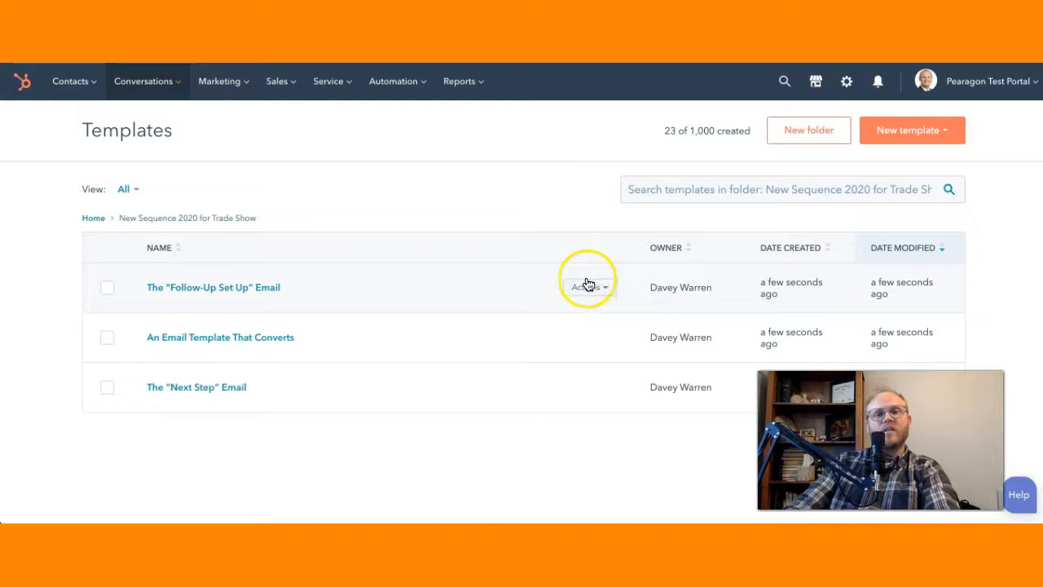
left_click(589, 284)
left_click(599, 321)
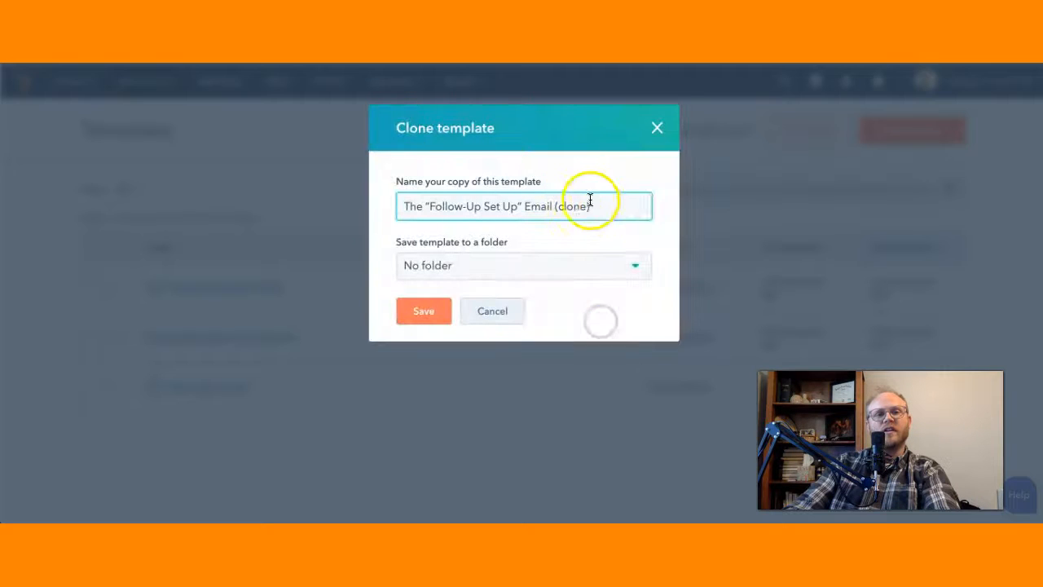
left_click(437, 267)
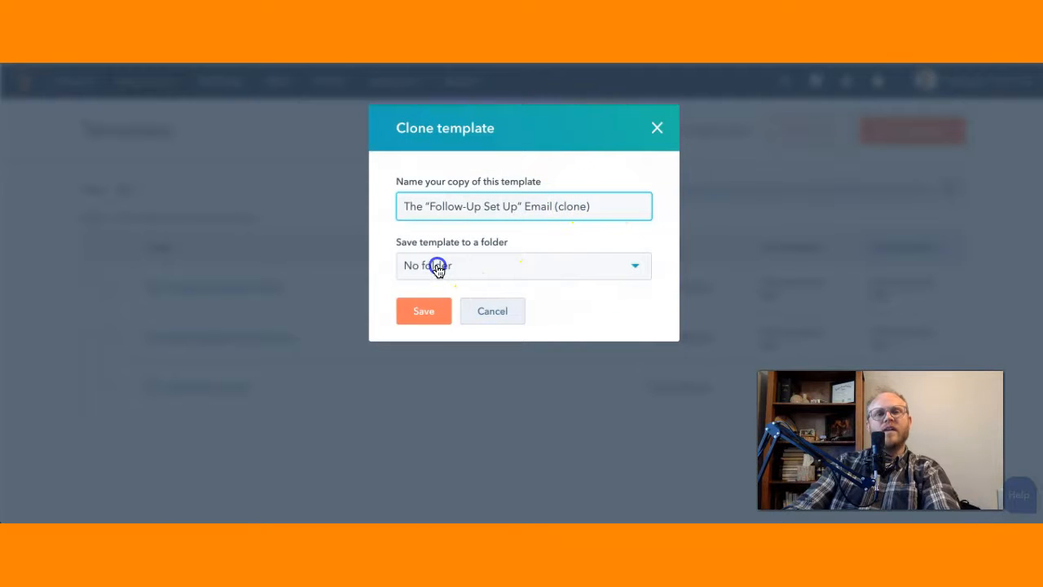
left_click(384, 309)
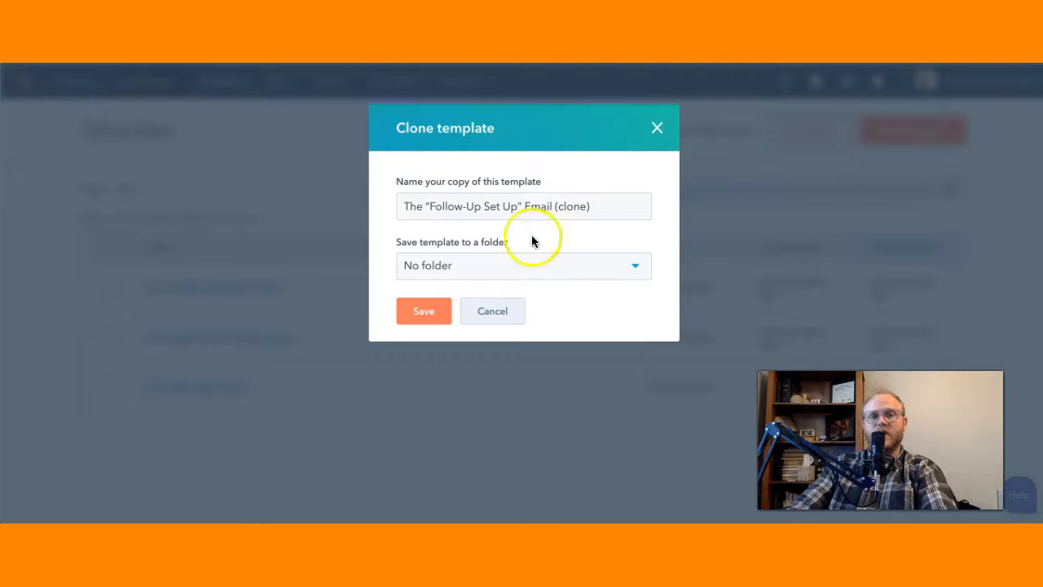
left_click(508, 313)
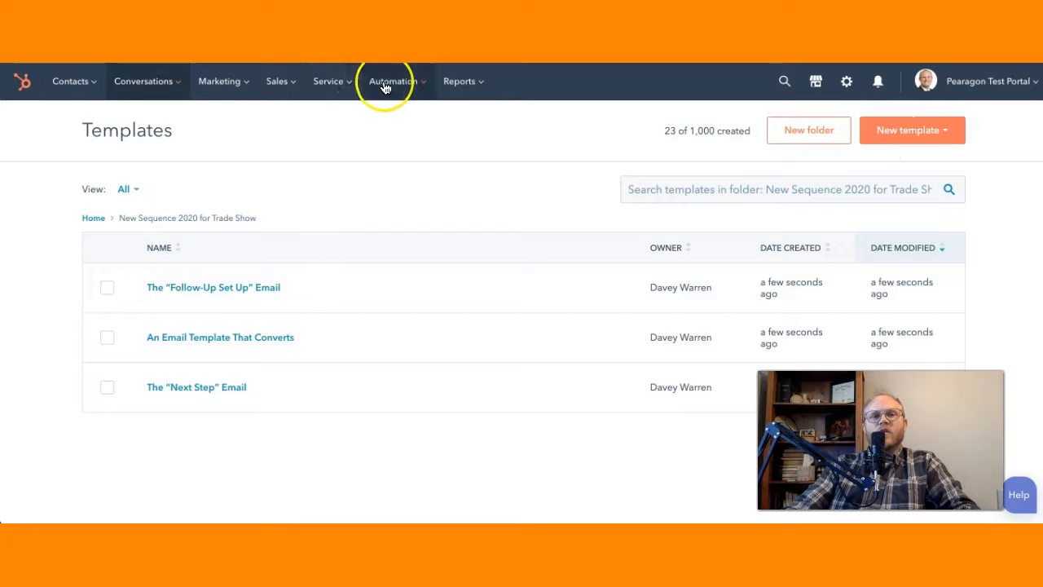
Step: Go to the sequences area and create a new sequence using the Start from scratch option
mouse_move(396, 96)
left_click(398, 123)
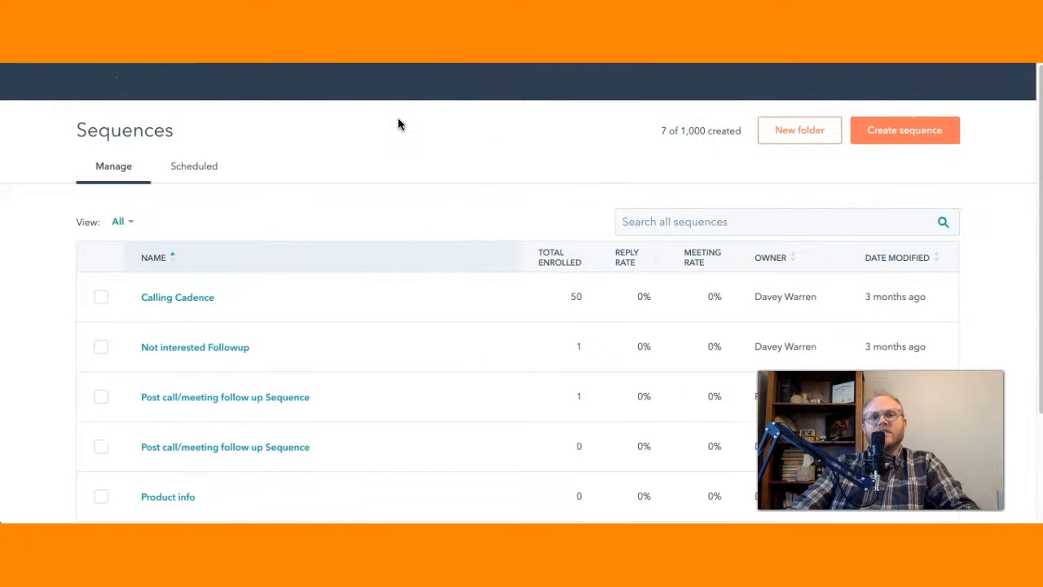
left_click(882, 138)
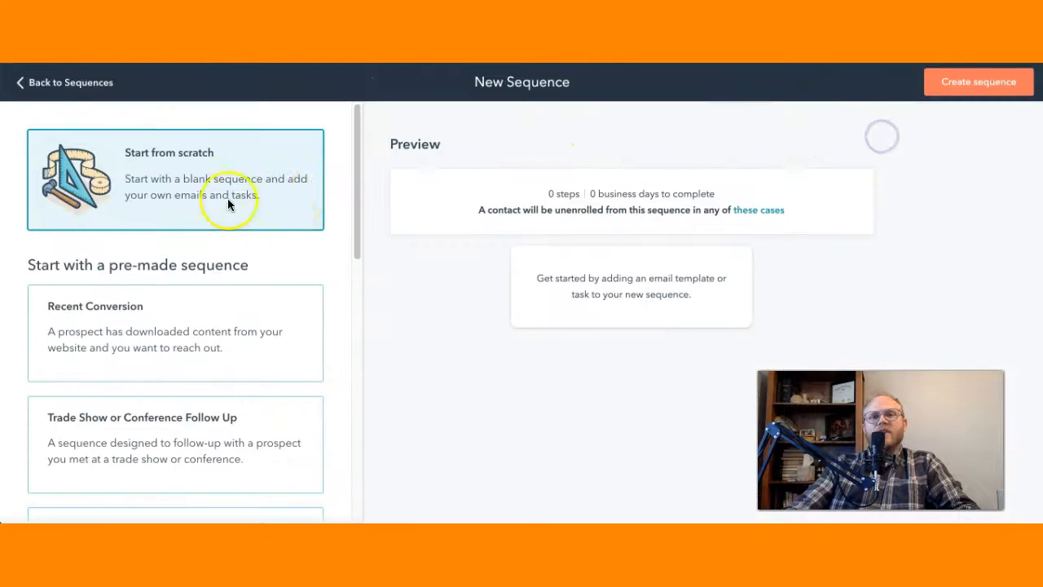
left_click(960, 84)
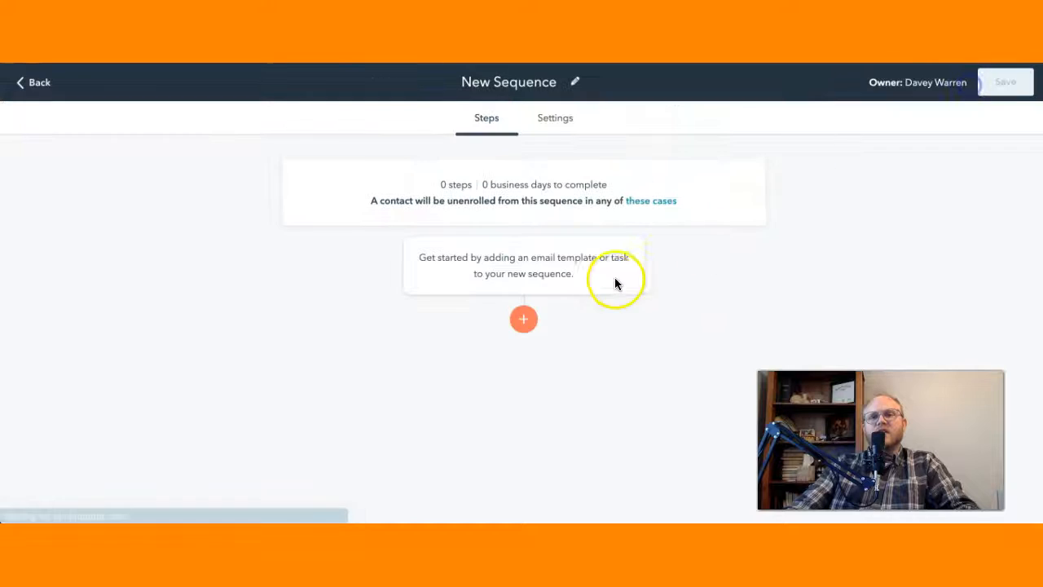
Step: Add an automated email as the first step, using An Email Template That Converts from the New Sequence 2020 for Trade Show folder
left_click(524, 318)
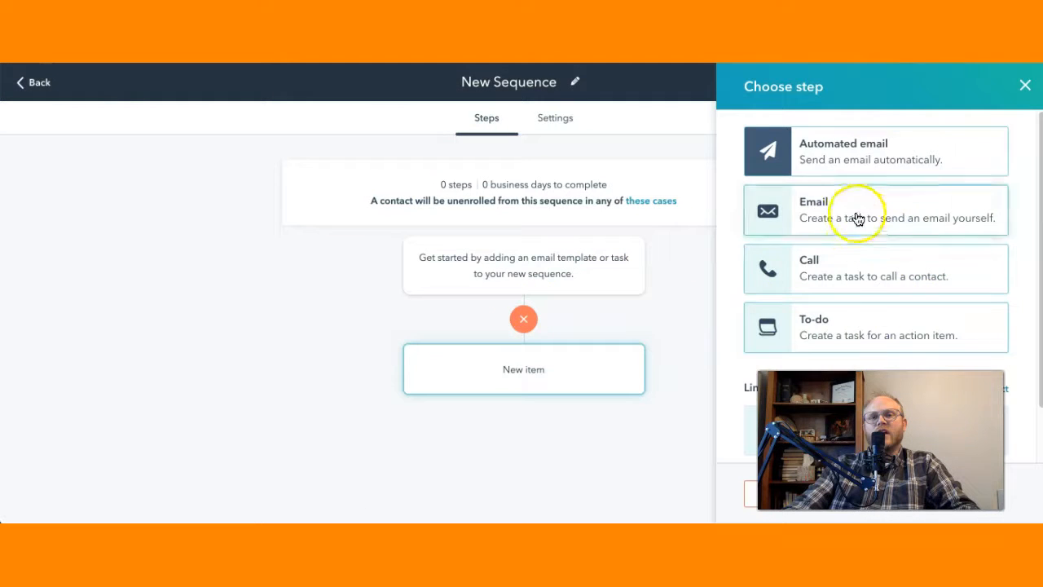
left_click(873, 149)
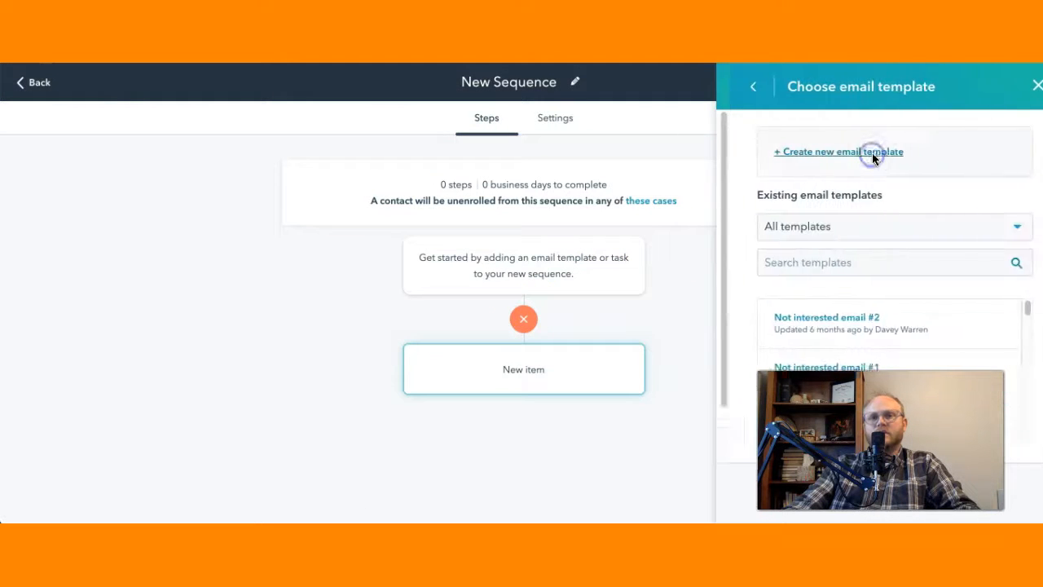
left_click(894, 231)
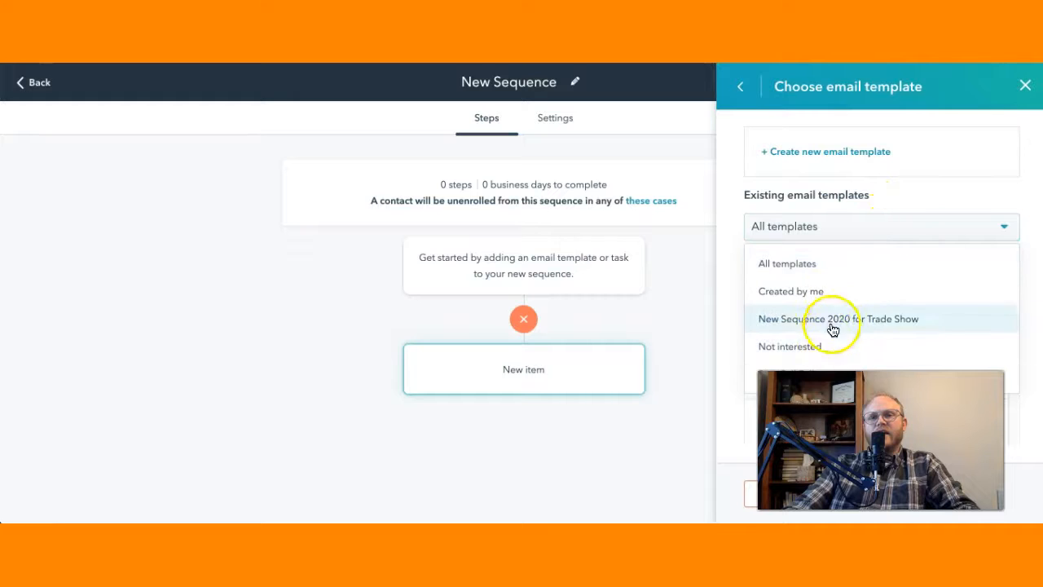
left_click(831, 318)
left_click(880, 317)
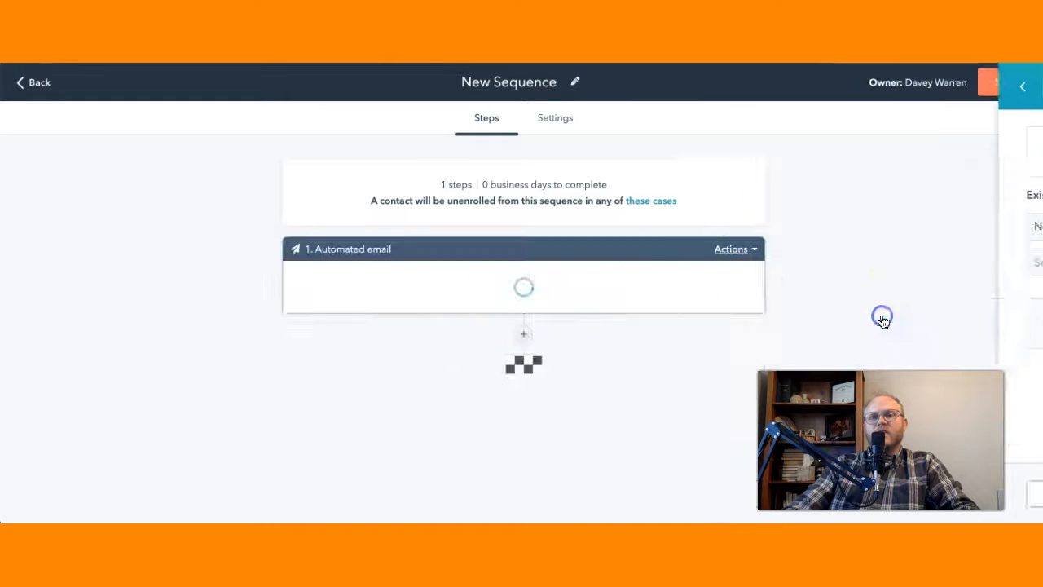
Step: Add a second automated email after the first one, using The "Next Step" Email template
left_click(522, 455)
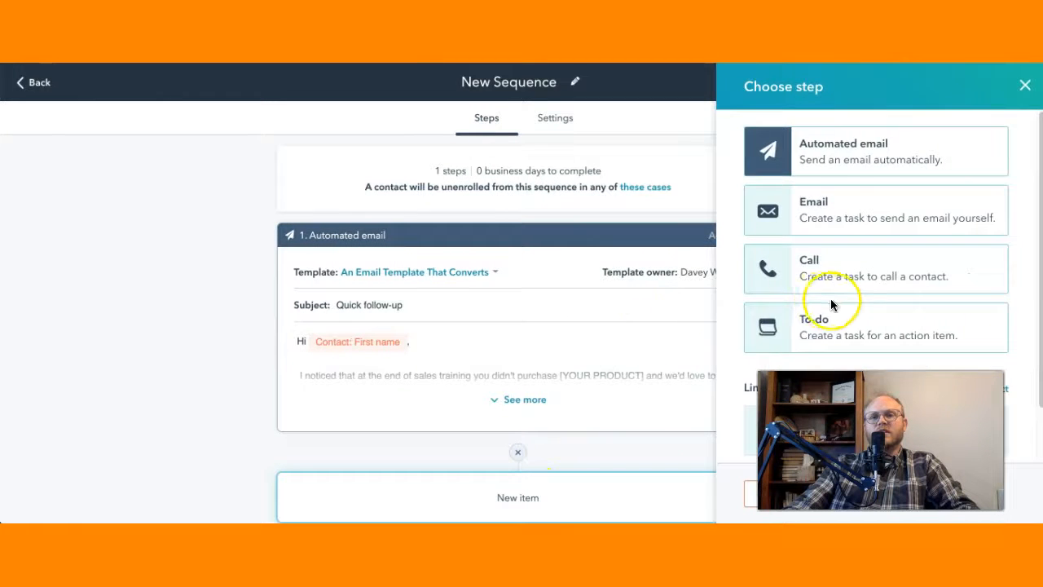
scroll(826, 308, "down", 2)
scroll(877, 169, "up", 2)
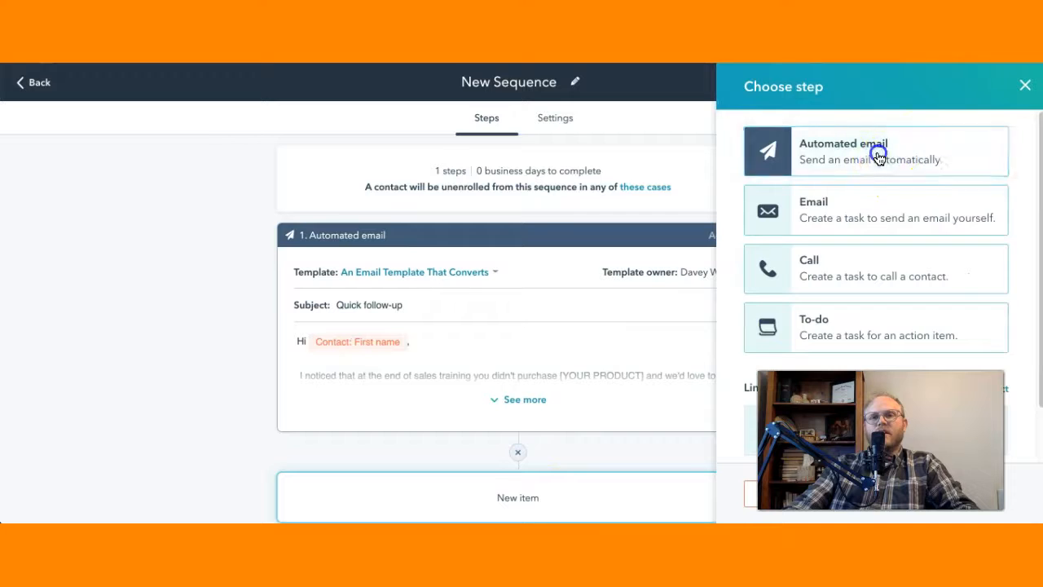
left_click(877, 153)
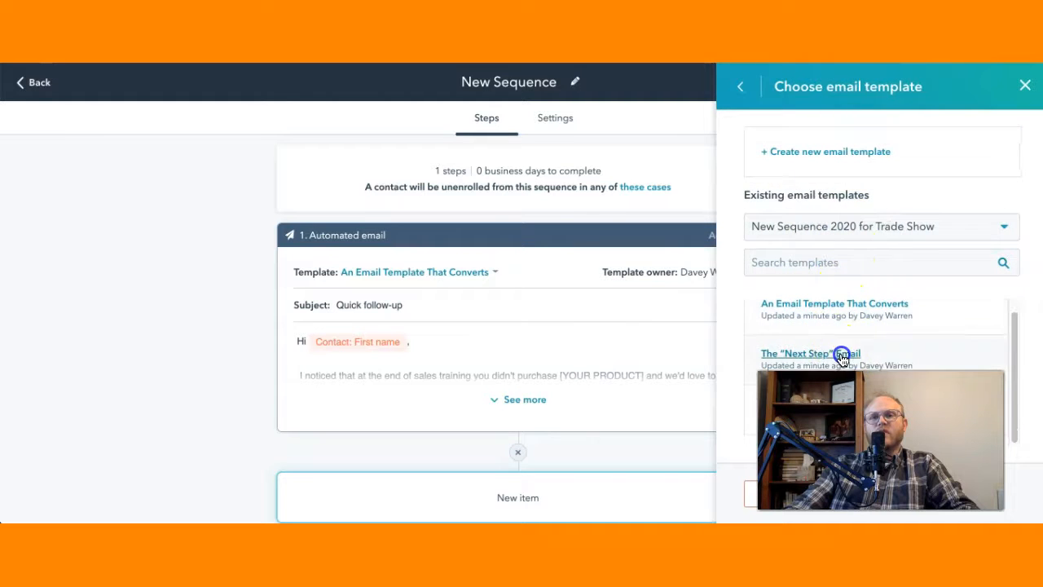
left_click(811, 352)
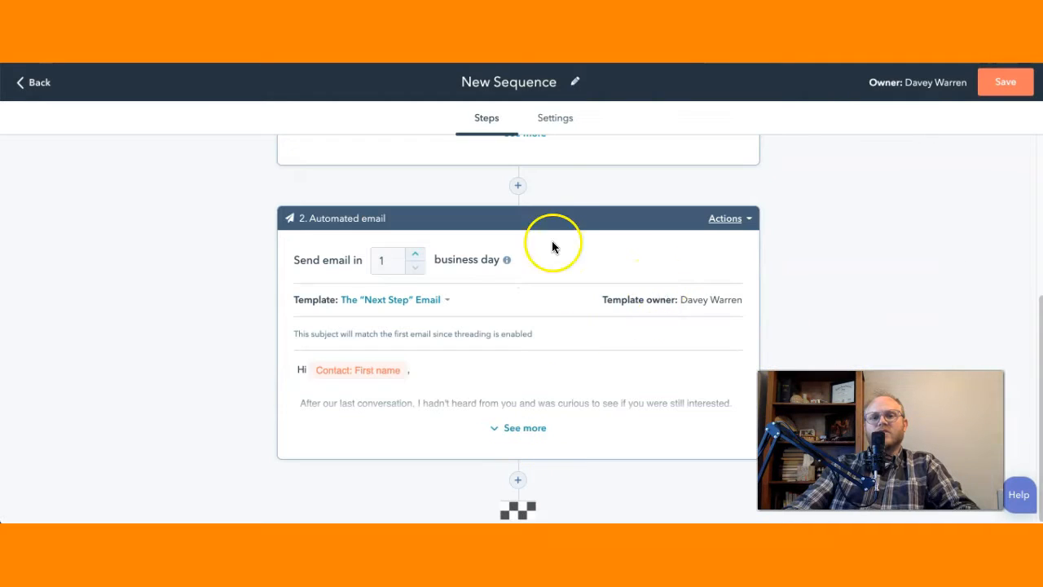
Step: Insert a call task titled "Call contact to follow up" between the two automated emails
left_click(518, 186)
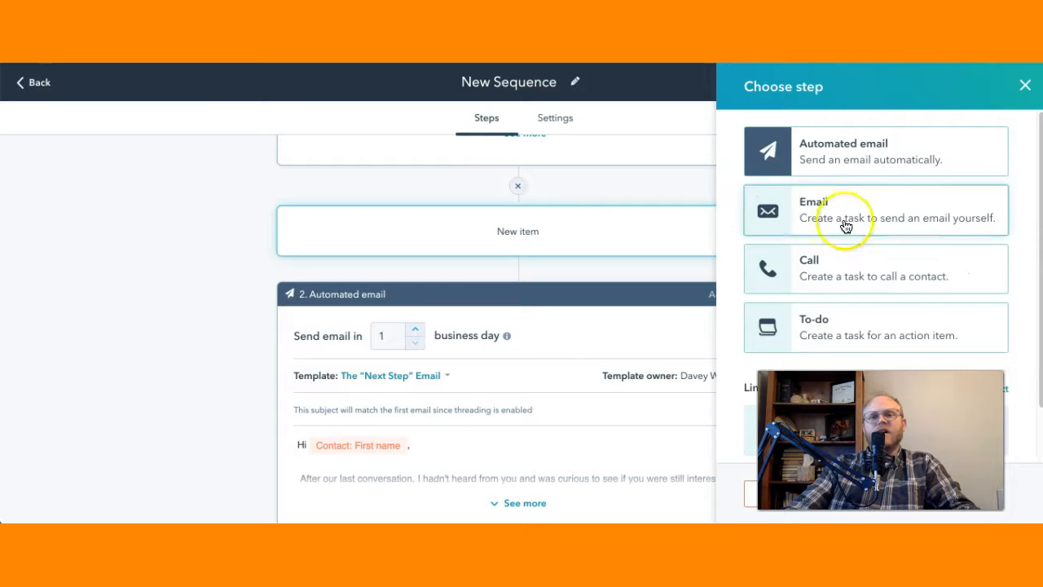
left_click(871, 279)
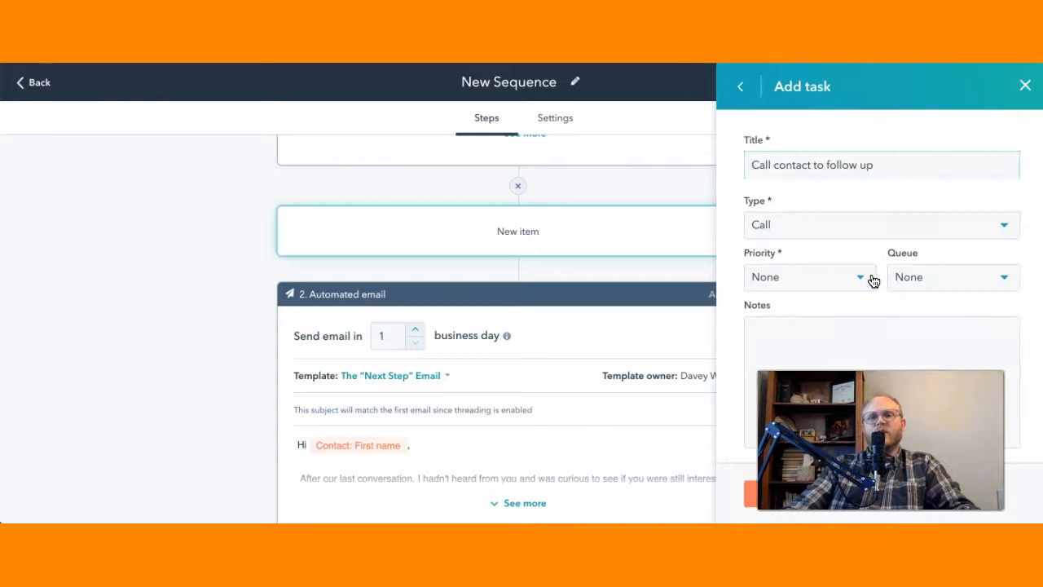
left_click(749, 493)
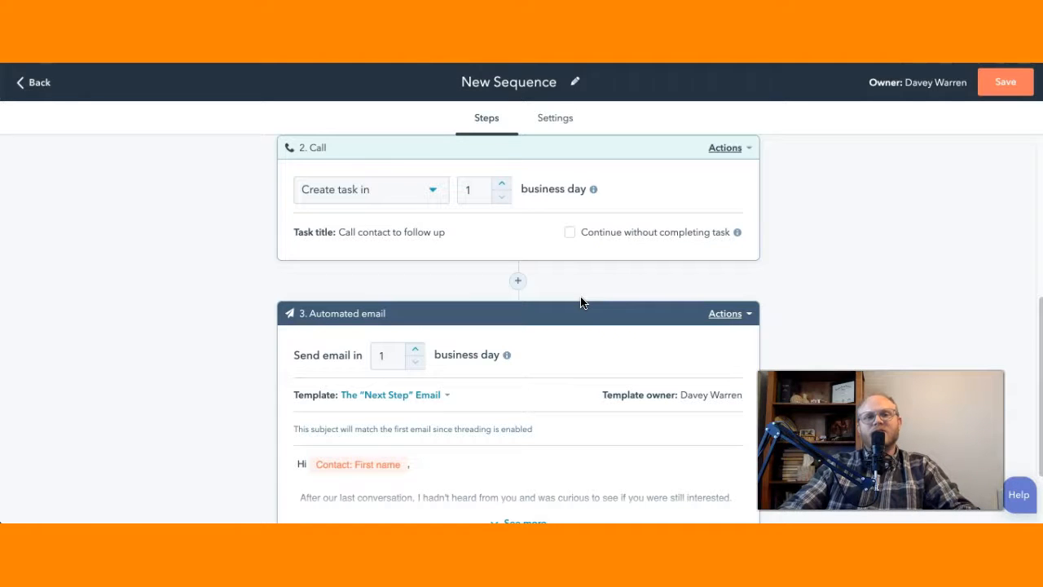
Step: Read the full text of the first automated email and check the cases in which a contact is unenrolled from the sequence
scroll(582, 302, "up", 3)
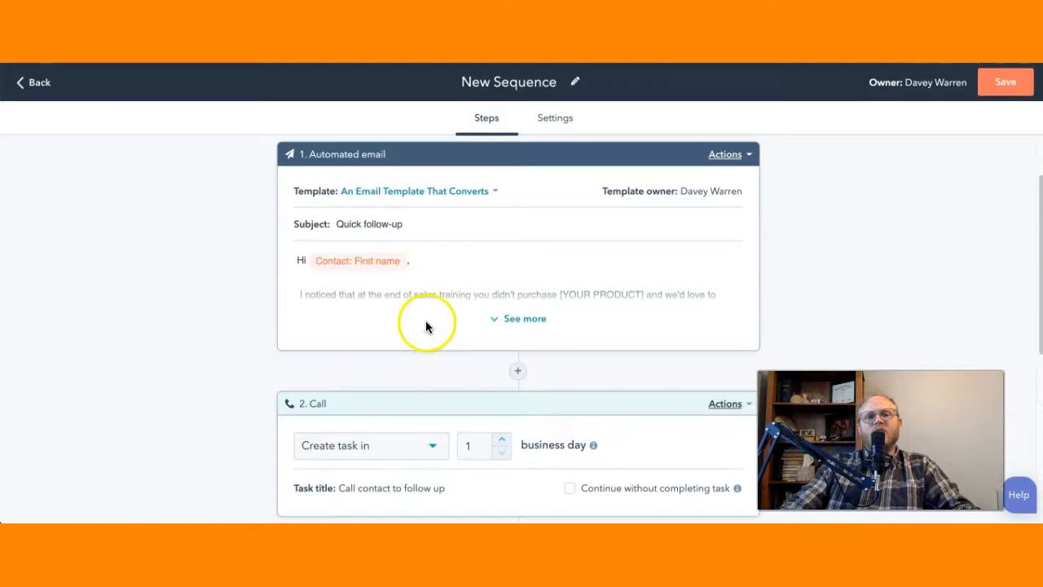
left_click(494, 325)
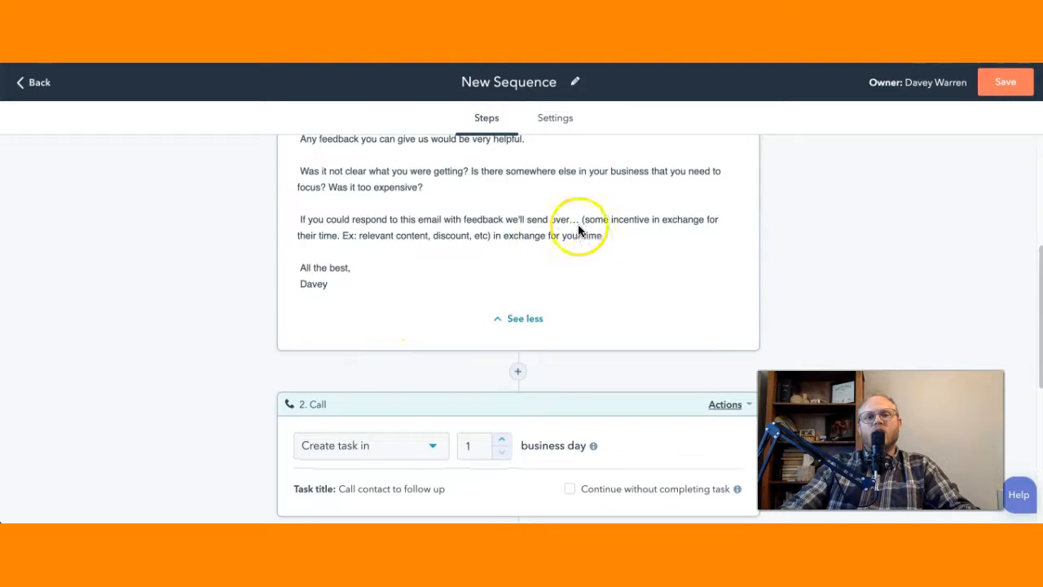
scroll(601, 224, "up", 1)
scroll(621, 236, "up", 1)
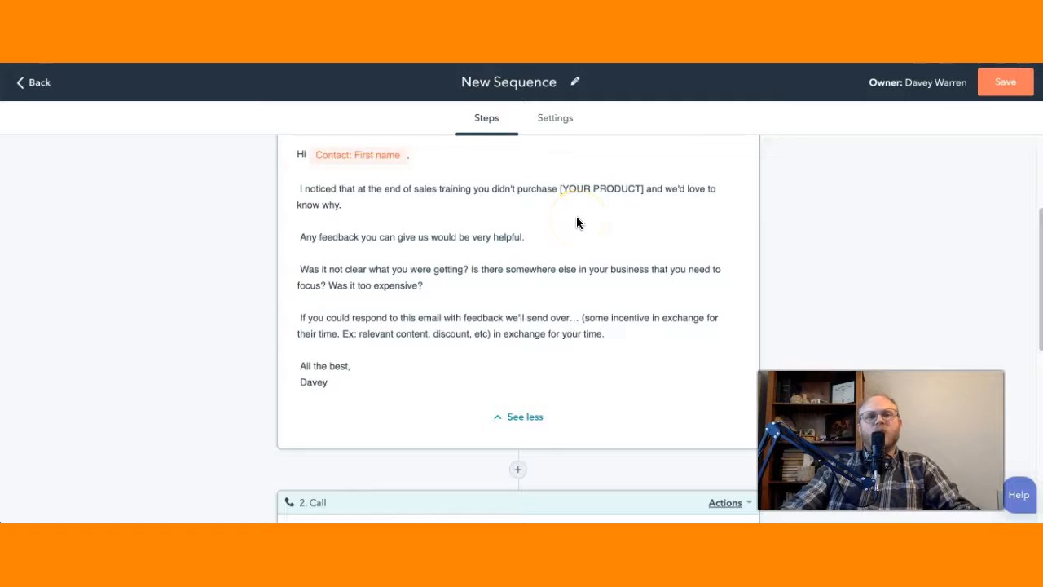
scroll(576, 216, "up", 3)
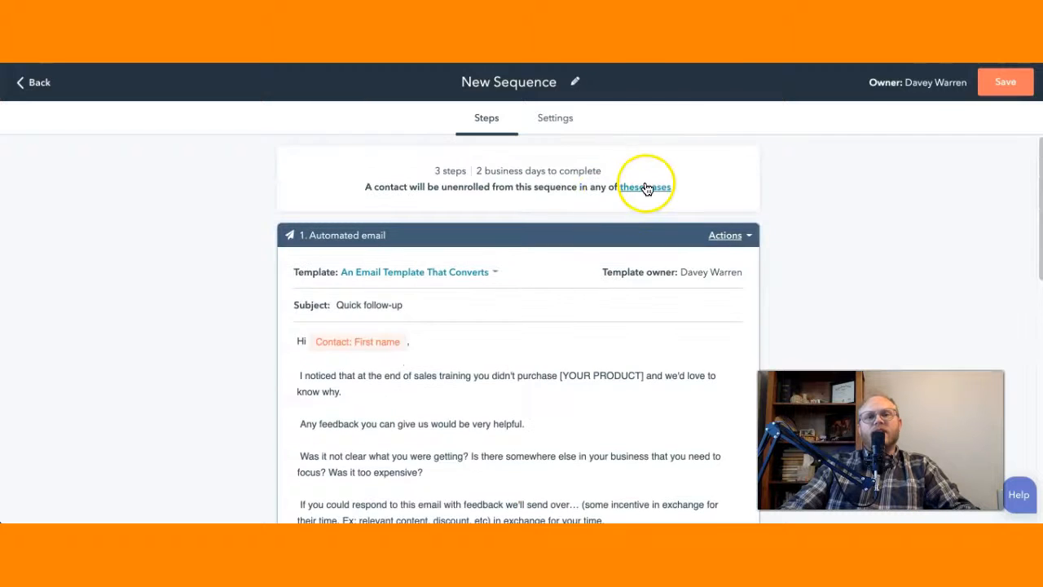
left_click(646, 187)
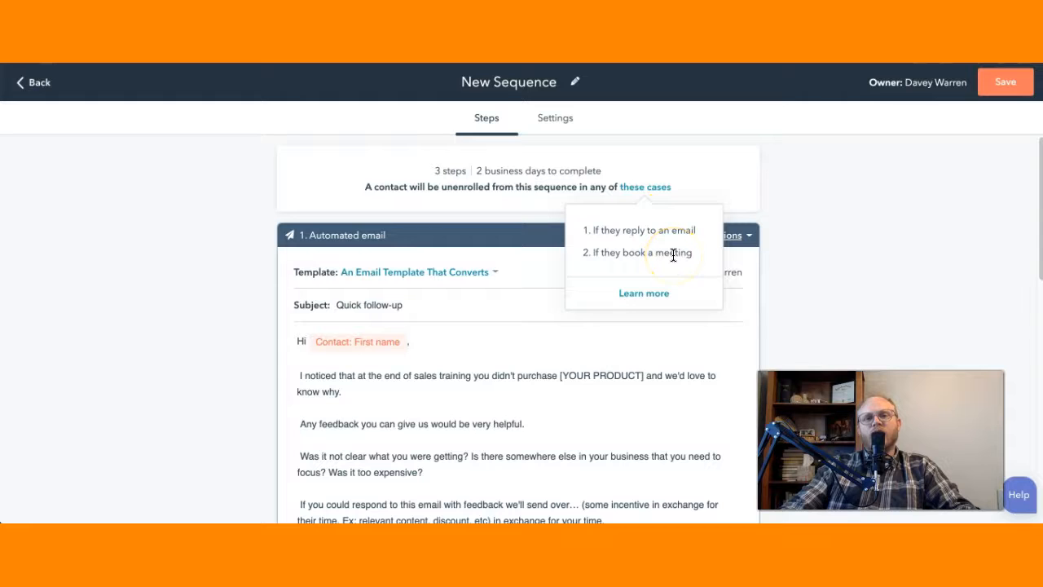
left_click(538, 346)
Step: Open the first automated email's template for editing and review its name, subject and body text
scroll(538, 343, "down", 1)
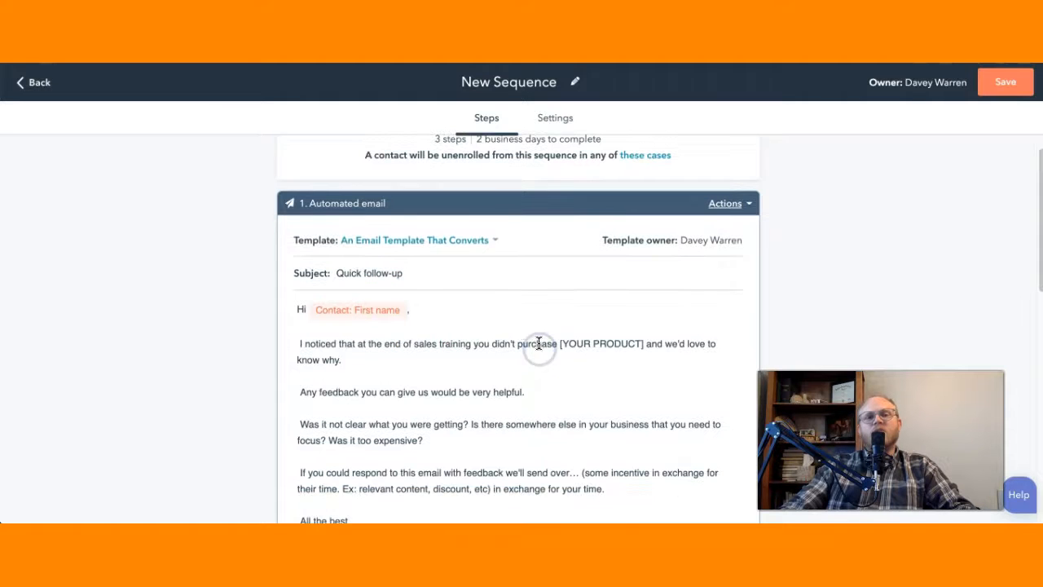
left_click(495, 241)
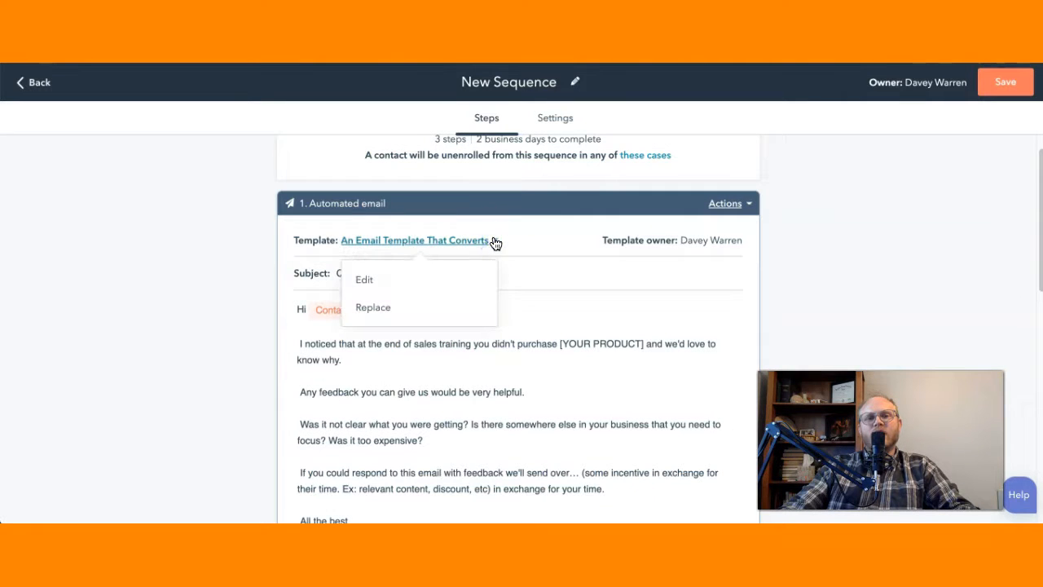
left_click(360, 277)
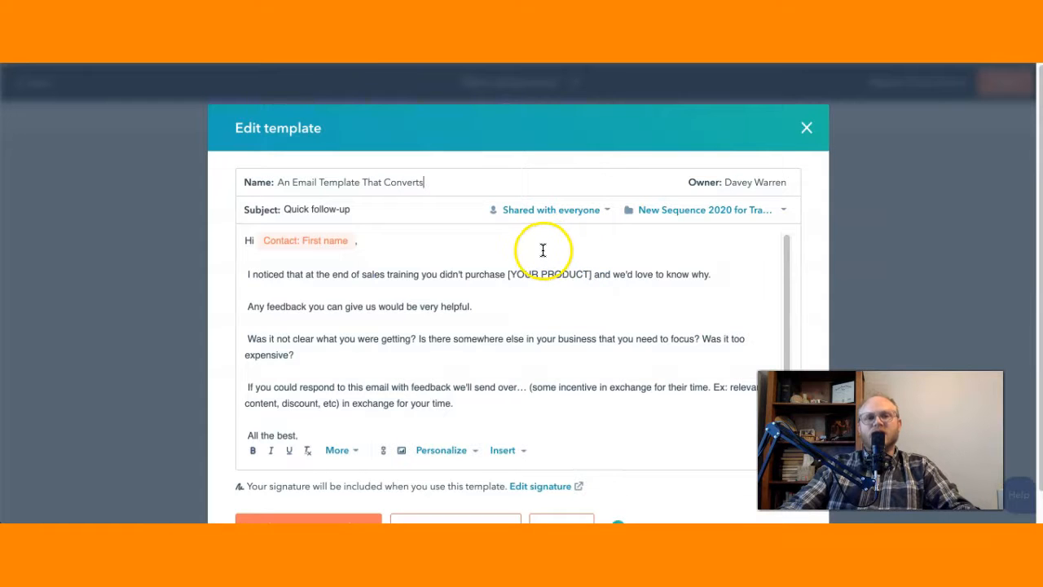
scroll(542, 249, "down", 1)
scroll(541, 253, "up", 1)
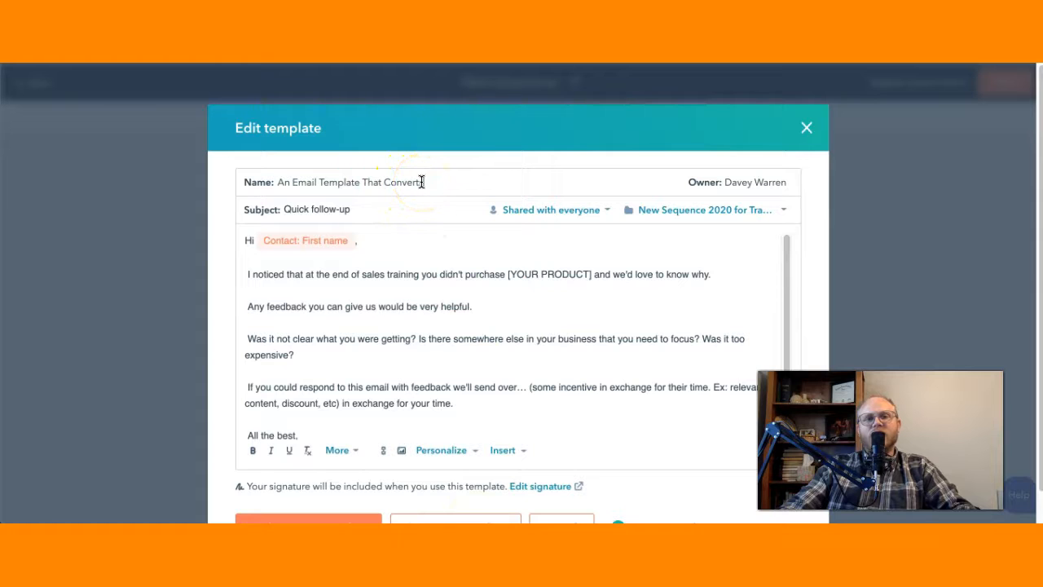
scroll(489, 347, "down", 1)
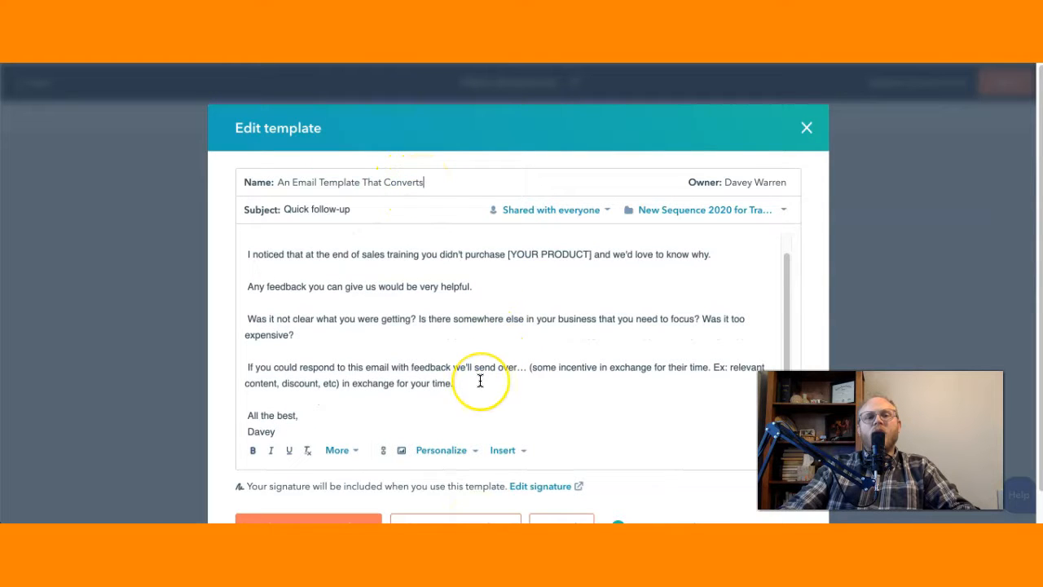
Step: Examine which kinds of content can be inserted into the template body, without inserting any, and view the template's saving options
left_click(479, 380)
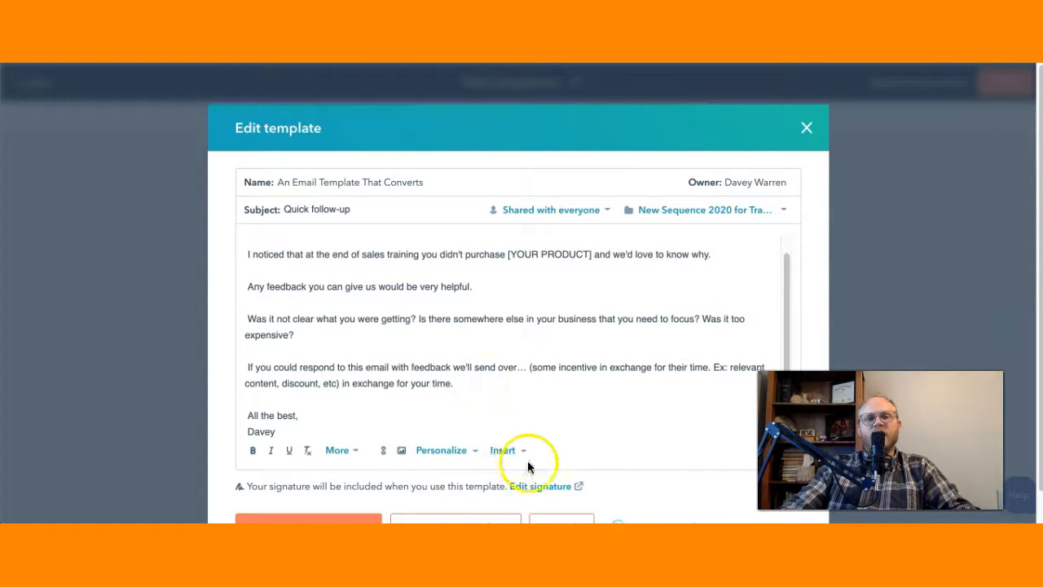
left_click(522, 453)
left_click(505, 388)
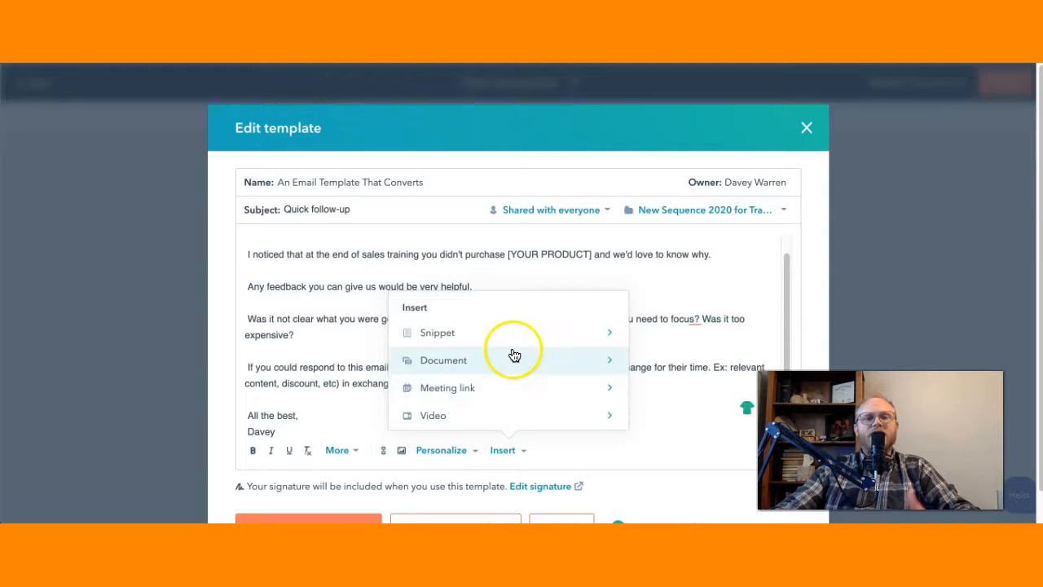
left_click(657, 426)
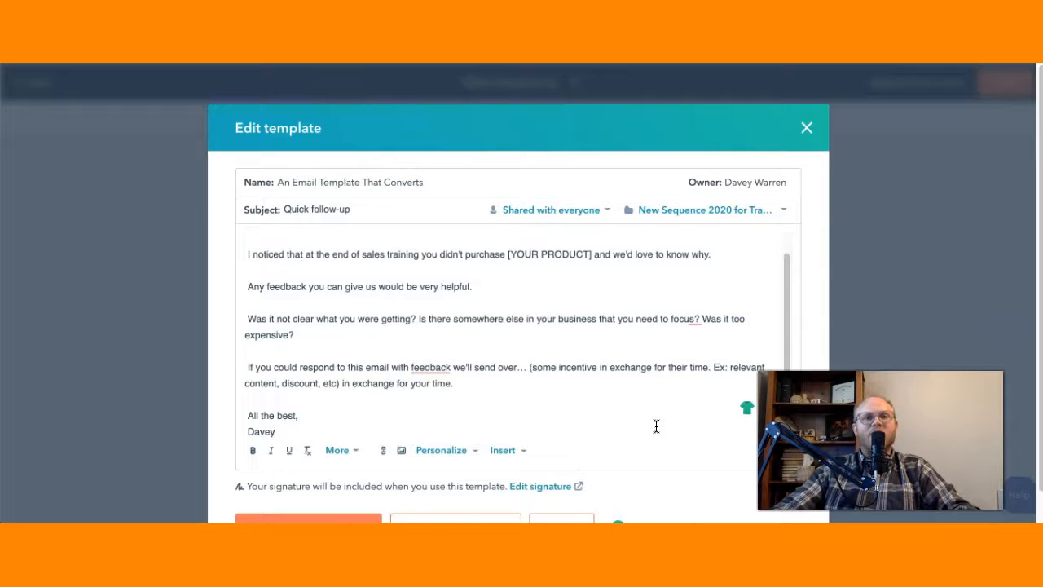
scroll(641, 372, "down", 1)
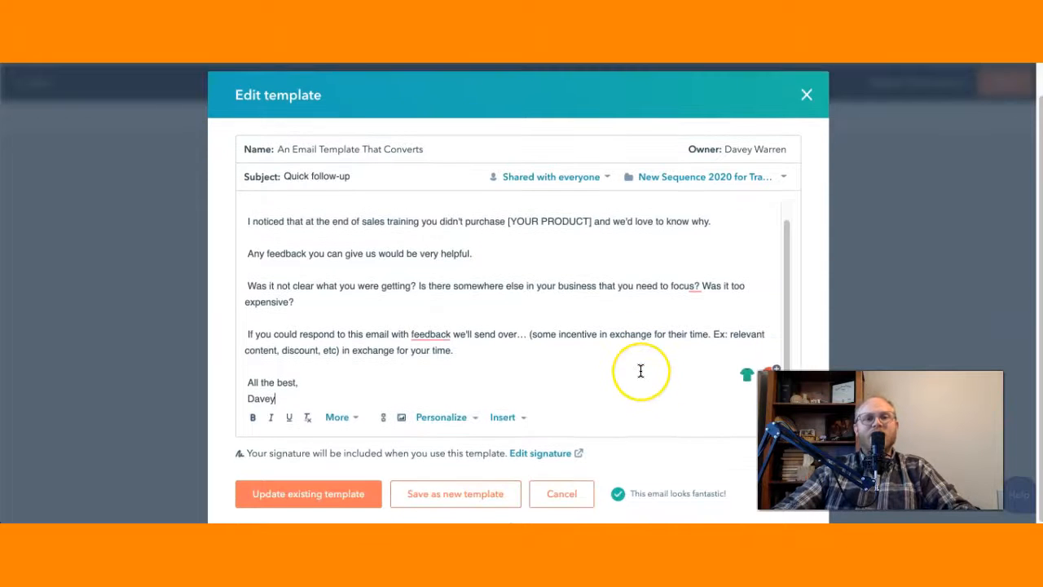